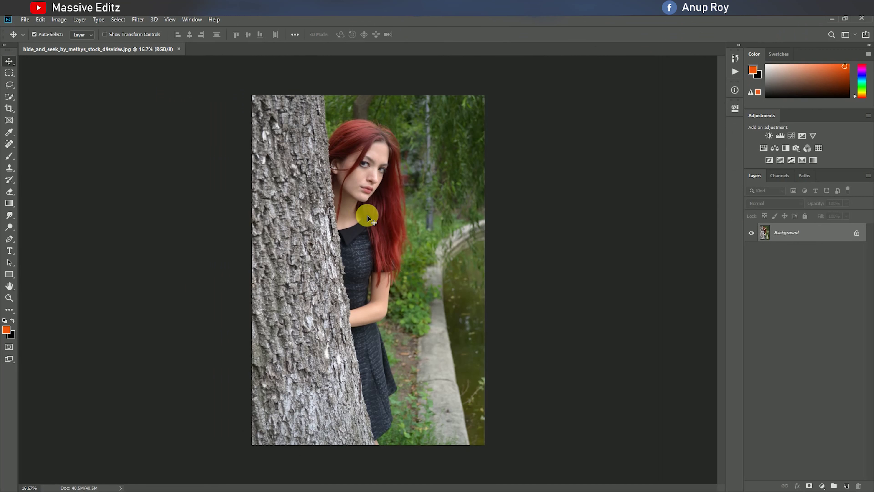
Unlock the Background into Layer 0 and duplicate it as Layer 0 copy
{"action": "left_click", "coordinate": [856, 234]}
{"action": "left_click_drag", "start_coordinate": [804, 238], "coordinate": [853, 488]}
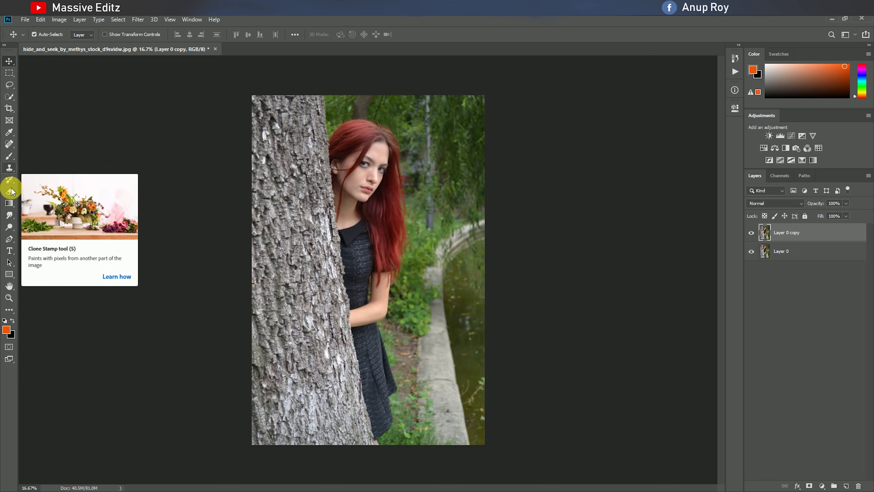
Select the Pen tool in Path mode and zoom to 50% on the woman's face
{"action": "left_click", "coordinate": [10, 239]}
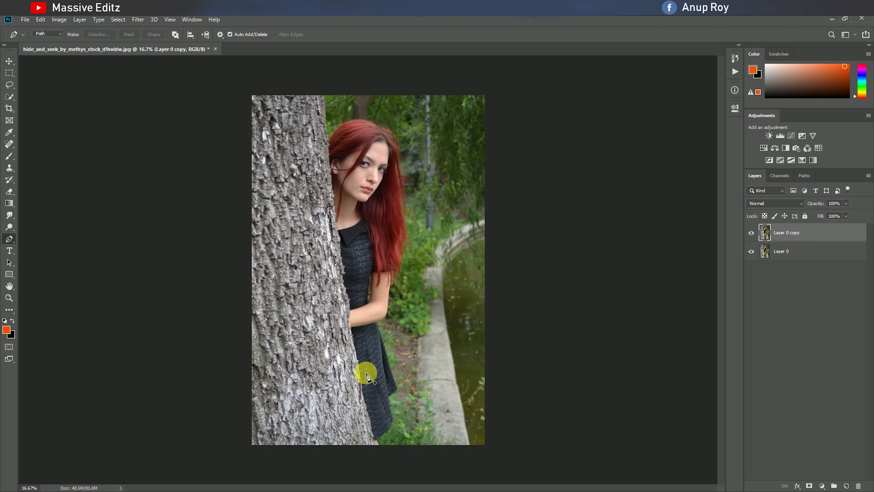
{"action": "key", "text": "ctrl+plus"}
{"action": "key", "text": "ctrl+plus"}
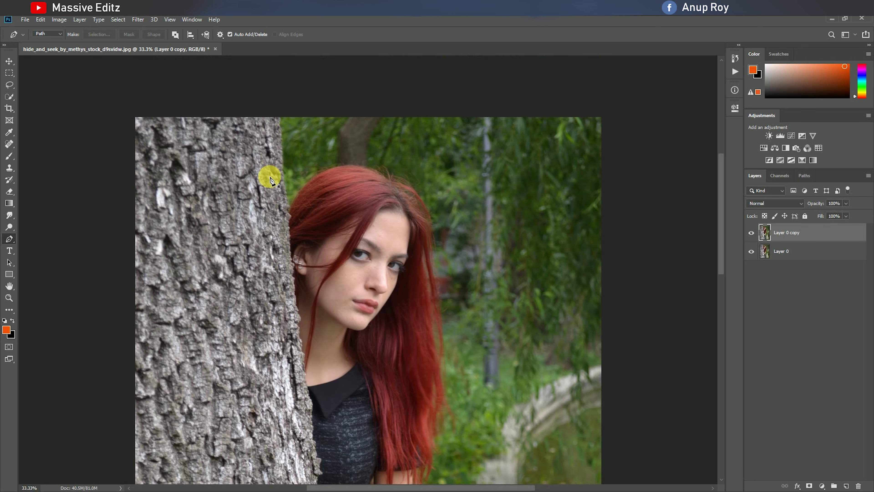
{"action": "scroll", "coordinate": [256, 150], "scroll_direction": "up", "scroll_amount": 3}
{"action": "key", "text": "ctrl+plus"}
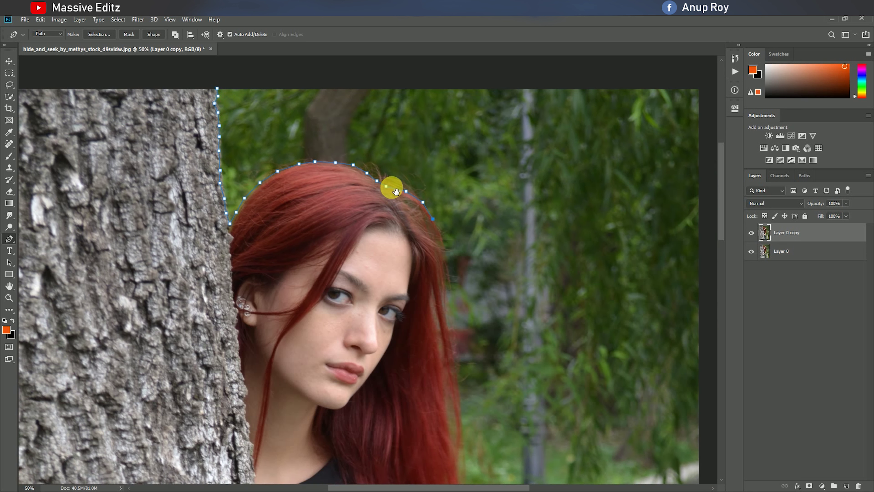
Place path points down the tree edge and hair top, undoing the misplaced ones
{"action": "left_click_drag", "start_coordinate": [454, 253], "coordinate": [359, 152]}
{"action": "left_click", "coordinate": [369, 199]}
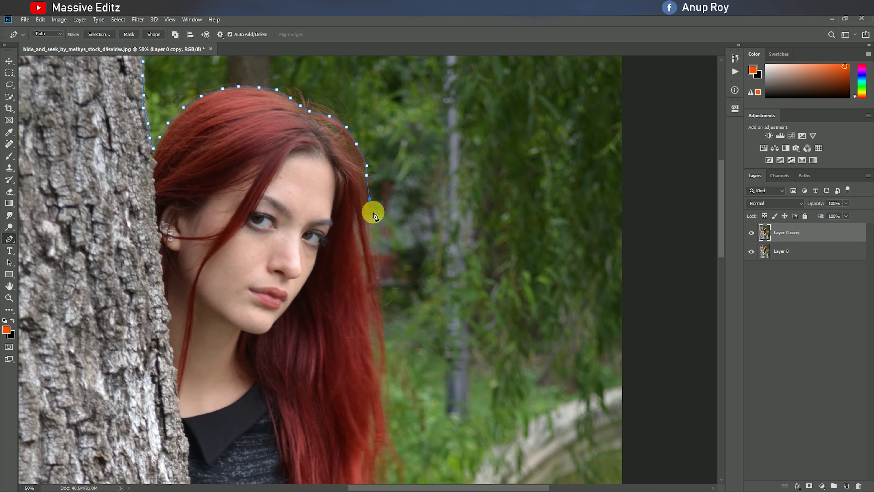
{"action": "left_click", "coordinate": [379, 281]}
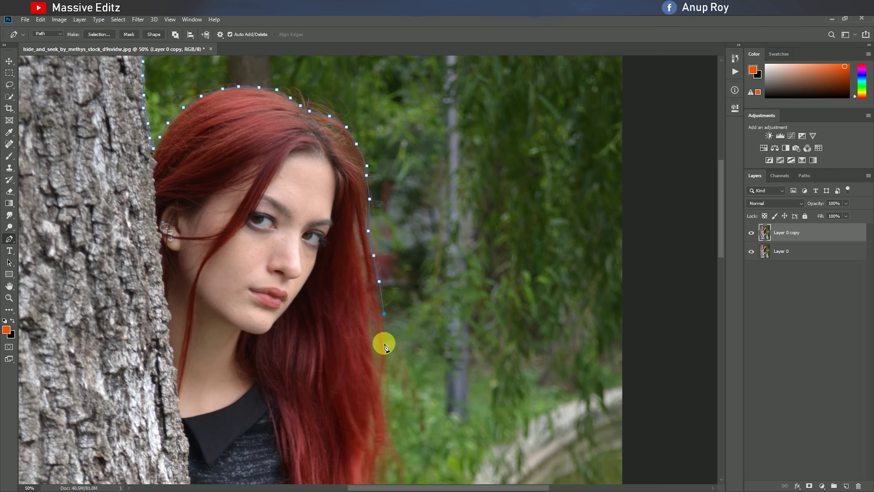
{"action": "left_click", "coordinate": [383, 343]}
{"action": "left_click_drag", "start_coordinate": [396, 341], "coordinate": [410, 175]}
{"action": "scroll", "coordinate": [396, 211], "scroll_direction": "up", "scroll_amount": 3}
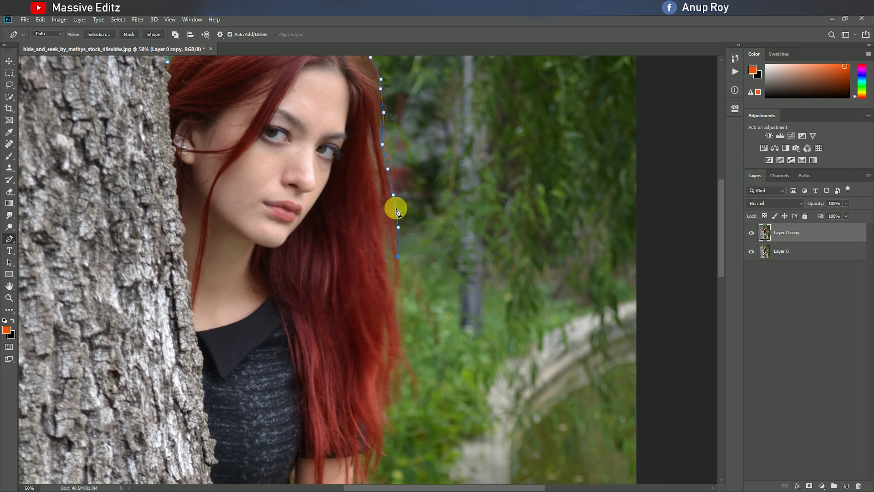
{"action": "key", "text": "ctrl+z"}
{"action": "key", "text": "ctrl+z"}
{"action": "key", "text": "ctrl+z"}
Re-trace the path down the right hair edge toward the arm
{"action": "left_click", "coordinate": [380, 104]}
{"action": "left_click", "coordinate": [378, 125]}
{"action": "left_click", "coordinate": [374, 152]}
{"action": "left_click", "coordinate": [376, 178]}
{"action": "left_click", "coordinate": [379, 200]}
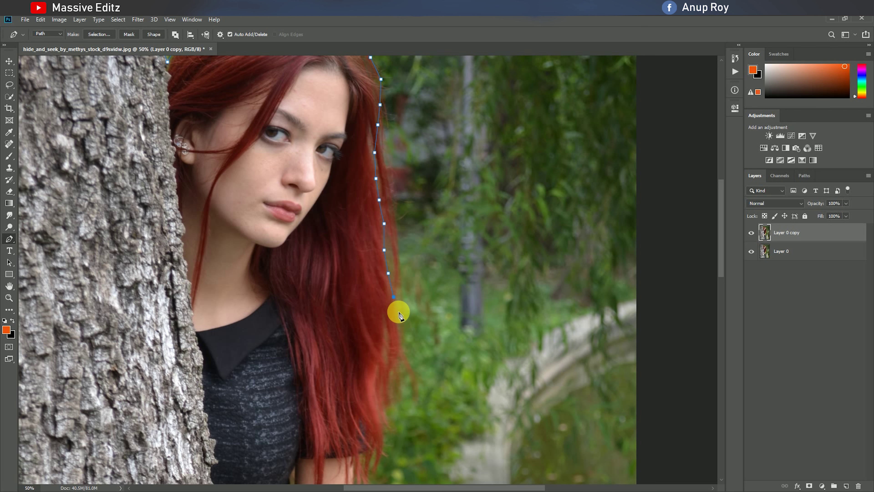
{"action": "scroll", "coordinate": [415, 297], "scroll_direction": "down", "scroll_amount": 4}
{"action": "left_click", "coordinate": [390, 212]}
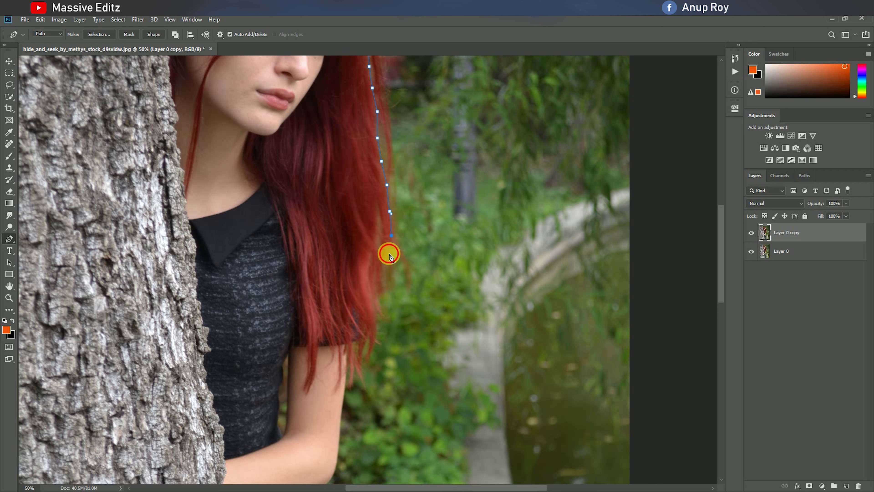
{"action": "left_click", "coordinate": [373, 348]}
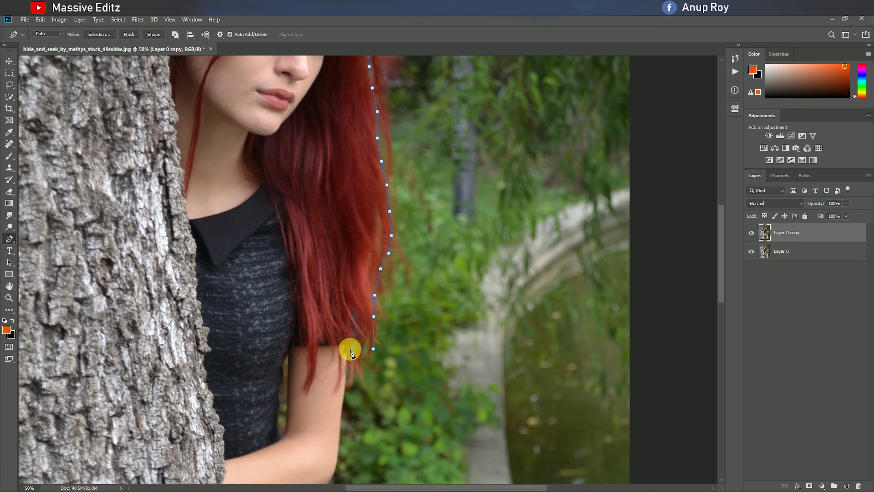
{"action": "left_click_drag", "start_coordinate": [357, 366], "coordinate": [367, 258]}
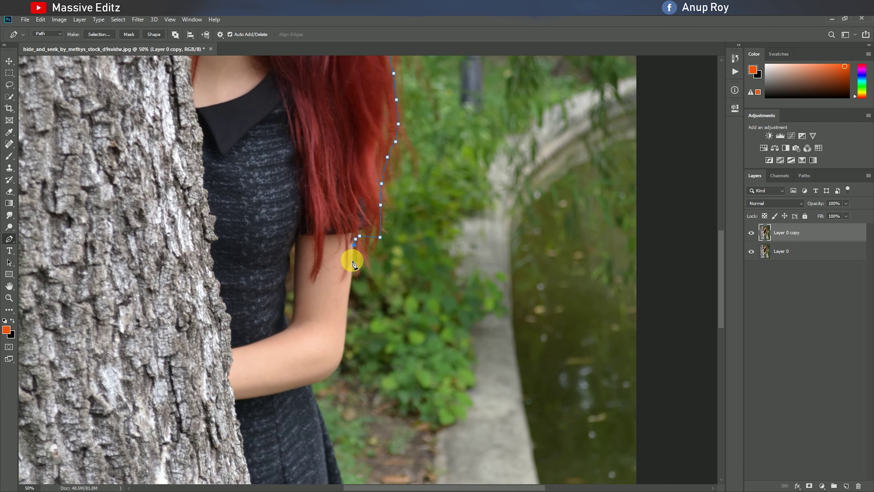
{"action": "scroll", "coordinate": [353, 264], "scroll_direction": "up", "scroll_amount": 3}
Trace the path from where the hair meets the arm down to below the elbow
{"action": "left_click", "coordinate": [308, 238]}
{"action": "left_click", "coordinate": [304, 261]}
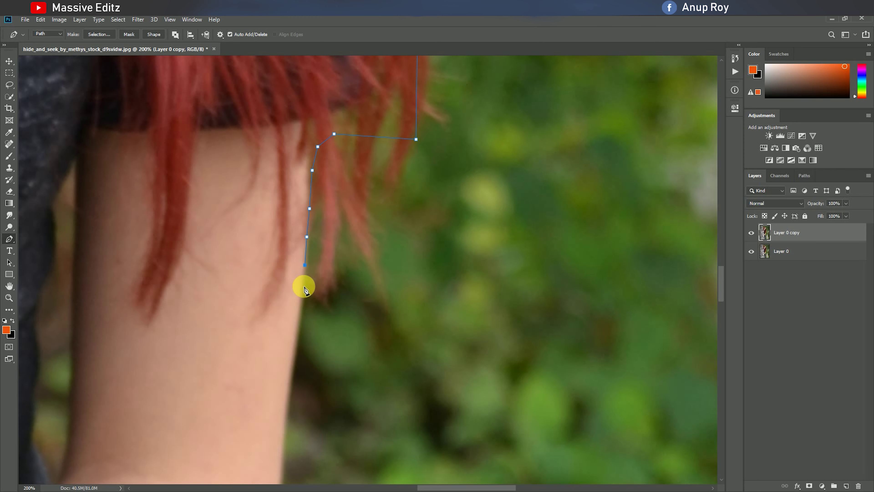
{"action": "left_click_drag", "start_coordinate": [302, 287], "coordinate": [336, 153]}
{"action": "left_click", "coordinate": [335, 164]}
{"action": "left_click", "coordinate": [330, 197]}
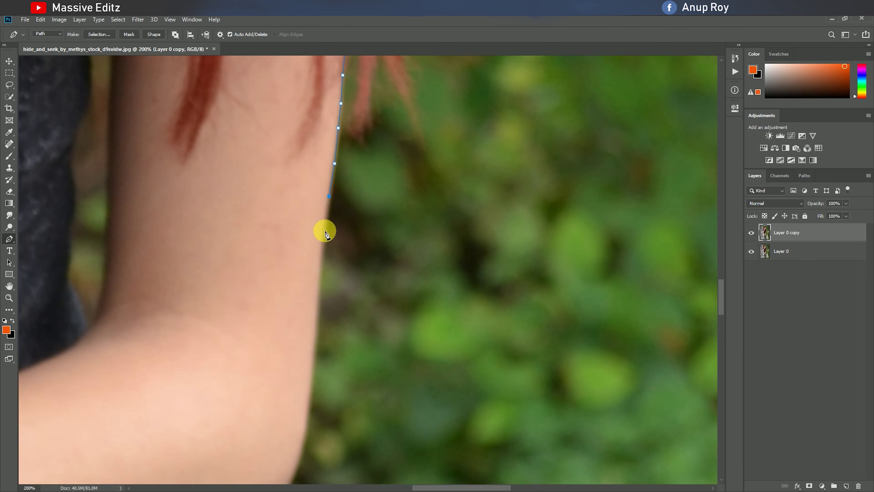
{"action": "left_click_drag", "start_coordinate": [376, 224], "coordinate": [390, 125]}
{"action": "left_click", "coordinate": [336, 164]}
{"action": "left_click", "coordinate": [335, 203]}
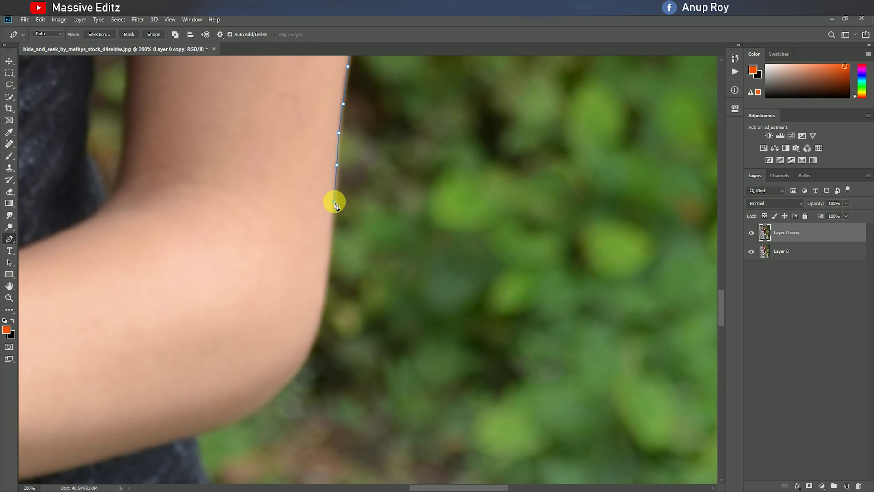
{"action": "left_click_drag", "start_coordinate": [388, 237], "coordinate": [430, 134]}
{"action": "left_click", "coordinate": [371, 152]}
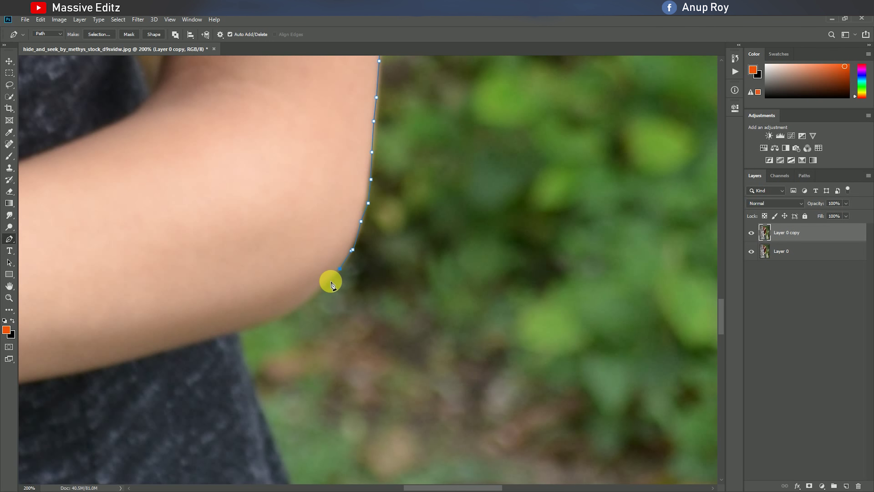
{"action": "left_click", "coordinate": [271, 321]}
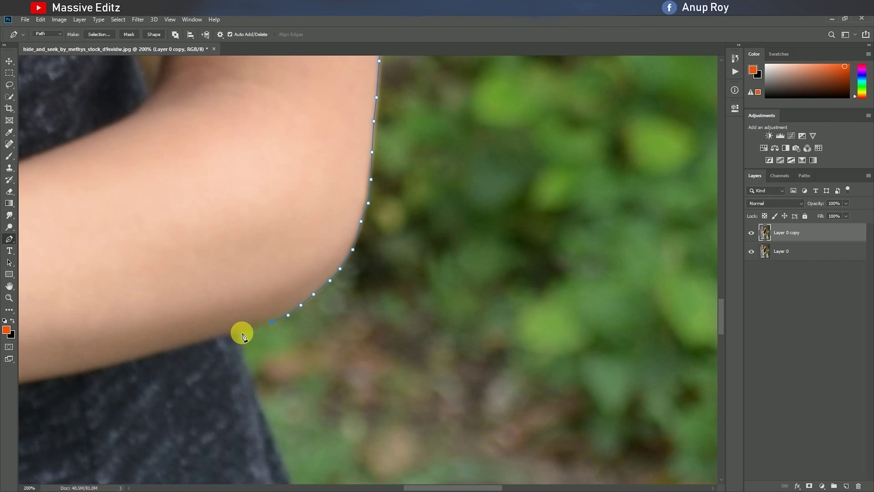
{"action": "left_click", "coordinate": [246, 351]}
Continue the path from the arm-dress junction down the dress edge
{"action": "scroll", "coordinate": [284, 310], "scroll_direction": "down", "scroll_amount": 3}
{"action": "left_click", "coordinate": [300, 360]}
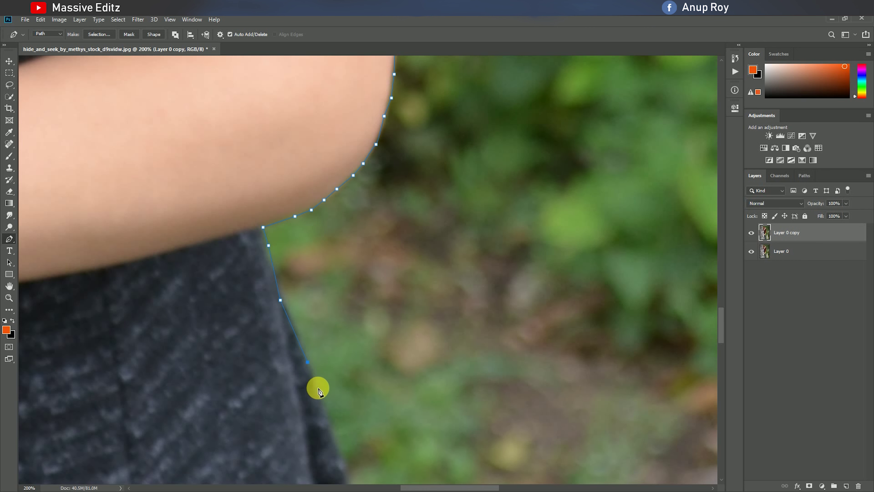
{"action": "left_click", "coordinate": [319, 393]}
{"action": "scroll", "coordinate": [319, 392], "scroll_direction": "down", "scroll_amount": 5}
{"action": "left_click", "coordinate": [332, 256]}
{"action": "left_click", "coordinate": [356, 340]}
{"action": "scroll", "coordinate": [403, 384], "scroll_direction": "down", "scroll_amount": 3}
{"action": "left_click", "coordinate": [379, 329]}
{"action": "scroll", "coordinate": [418, 231], "scroll_direction": "down", "scroll_amount": 3}
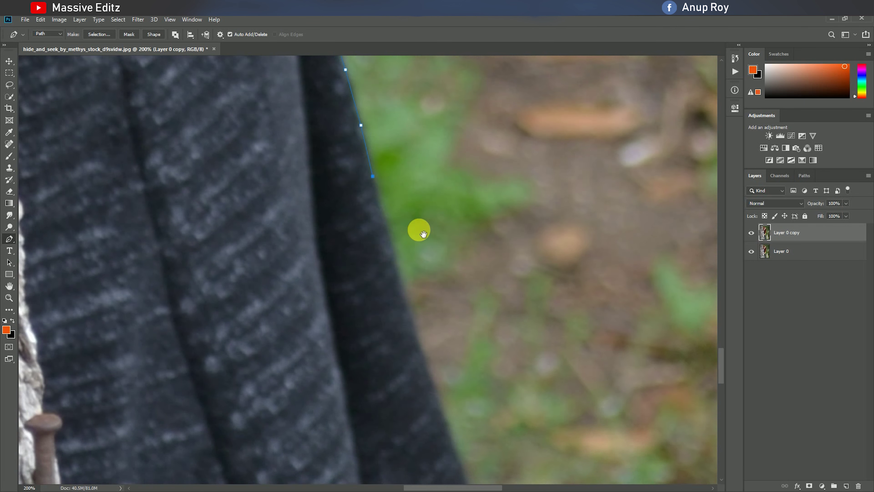
{"action": "left_click", "coordinate": [394, 252]}
{"action": "scroll", "coordinate": [439, 318], "scroll_direction": "down", "scroll_amount": 3}
Extend the path down the dress edge to its corner and along the hem
{"action": "left_click", "coordinate": [412, 210]}
{"action": "left_click", "coordinate": [423, 249]}
{"action": "left_click", "coordinate": [434, 278]}
{"action": "left_click", "coordinate": [448, 308]}
{"action": "left_click", "coordinate": [461, 343]}
{"action": "scroll", "coordinate": [496, 355], "scroll_direction": "down", "scroll_amount": 3}
{"action": "left_click", "coordinate": [452, 236]}
{"action": "left_click", "coordinate": [452, 254]}
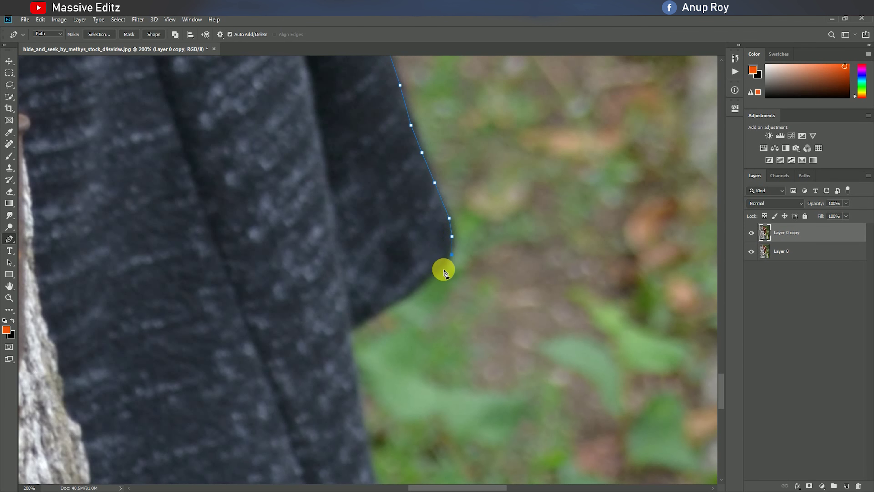
{"action": "left_click", "coordinate": [402, 300]}
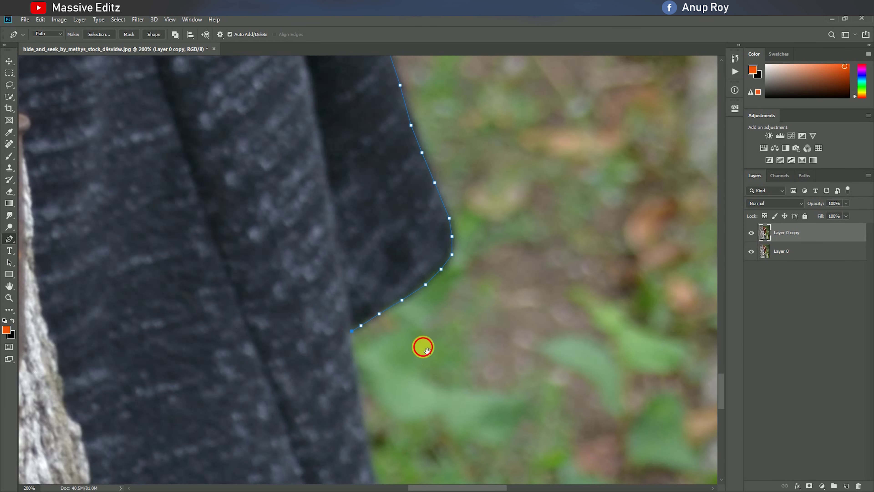
Trace the path along the lower dress edge
{"action": "left_click_drag", "start_coordinate": [423, 347], "coordinate": [436, 191]}
{"action": "left_click", "coordinate": [369, 228]}
{"action": "left_click", "coordinate": [375, 264]}
{"action": "left_click_drag", "start_coordinate": [385, 282], "coordinate": [385, 186]}
{"action": "left_click", "coordinate": [388, 223]}
{"action": "left_click", "coordinate": [396, 257]}
{"action": "left_click", "coordinate": [404, 283]}
{"action": "left_click", "coordinate": [409, 309]}
{"action": "left_click_drag", "start_coordinate": [450, 305], "coordinate": [460, 173]}
{"action": "left_click", "coordinate": [419, 206]}
{"action": "left_click", "coordinate": [415, 233]}
{"action": "left_click", "coordinate": [405, 257]}
Run the path toward the hand, then out below the photo's bottom edge
{"action": "left_click", "coordinate": [396, 278]}
{"action": "left_click", "coordinate": [395, 299]}
{"action": "left_click", "coordinate": [381, 317]}
{"action": "left_click", "coordinate": [357, 350]}
{"action": "left_click", "coordinate": [331, 376]}
{"action": "left_click", "coordinate": [295, 405]}
{"action": "left_click", "coordinate": [269, 426]}
{"action": "left_click_drag", "start_coordinate": [269, 426], "coordinate": [296, 295]}
{"action": "left_click", "coordinate": [275, 309]}
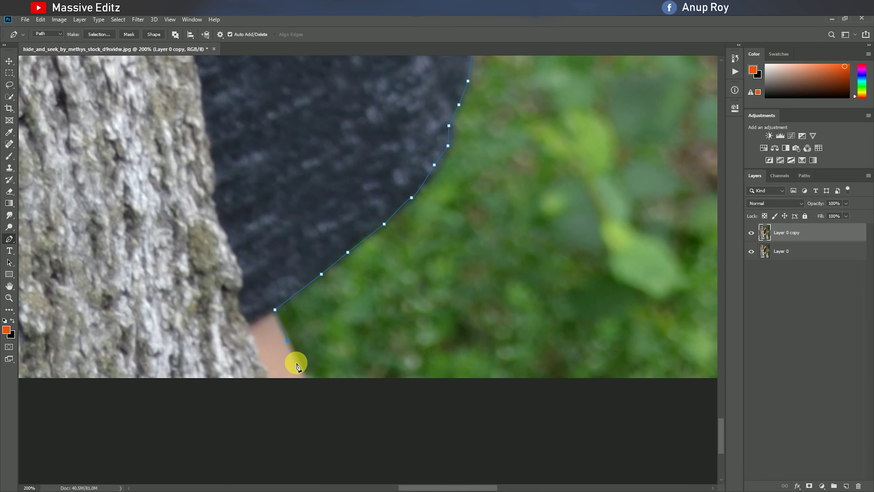
{"action": "key", "text": "ctrl+minus"}
{"action": "key", "text": "ctrl+minus"}
{"action": "key", "text": "ctrl+minus"}
{"action": "left_click", "coordinate": [241, 412]}
Run the path up outside the left edge and close it at the start point
{"action": "left_click", "coordinate": [234, 199]}
{"action": "left_click", "coordinate": [249, 105]}
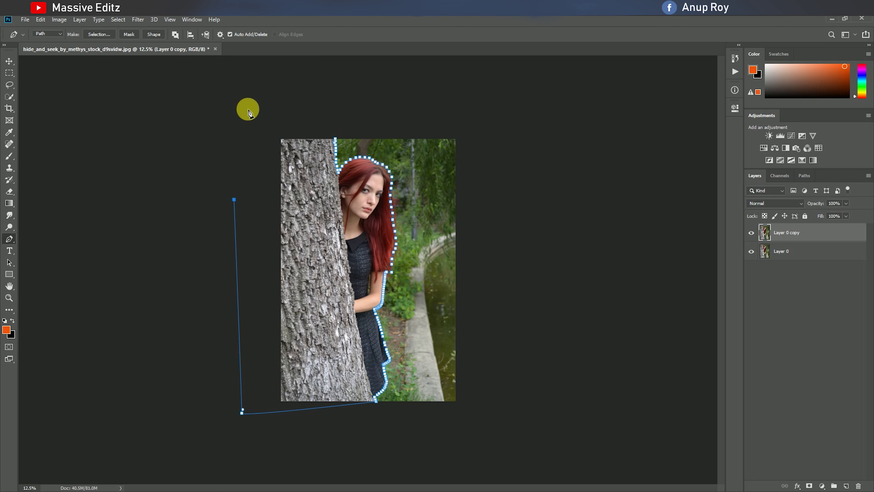
{"action": "left_click", "coordinate": [335, 139]}
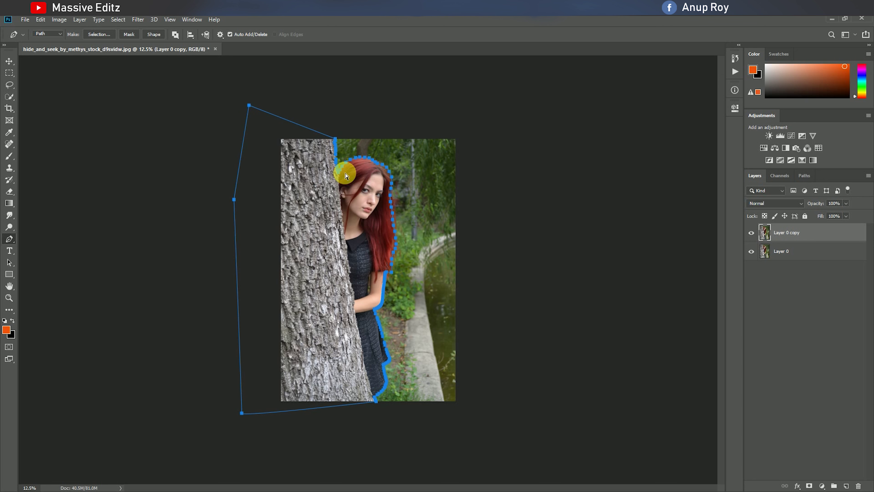
Make a selection from the path with Feather 0 and enter Select and Mask
{"action": "key", "text": "ctrl+plus"}
{"action": "right_click", "coordinate": [345, 173]}
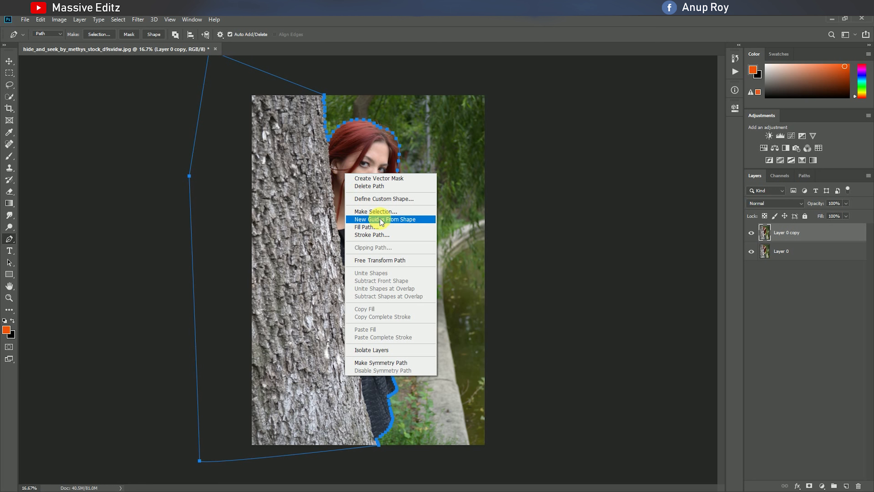
{"action": "left_click", "coordinate": [385, 211]}
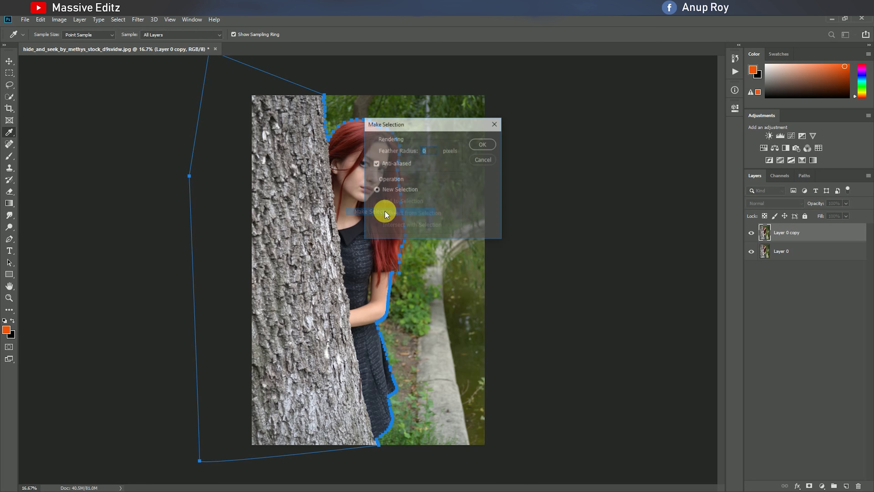
{"action": "left_click", "coordinate": [486, 145]}
{"action": "left_click", "coordinate": [115, 19]}
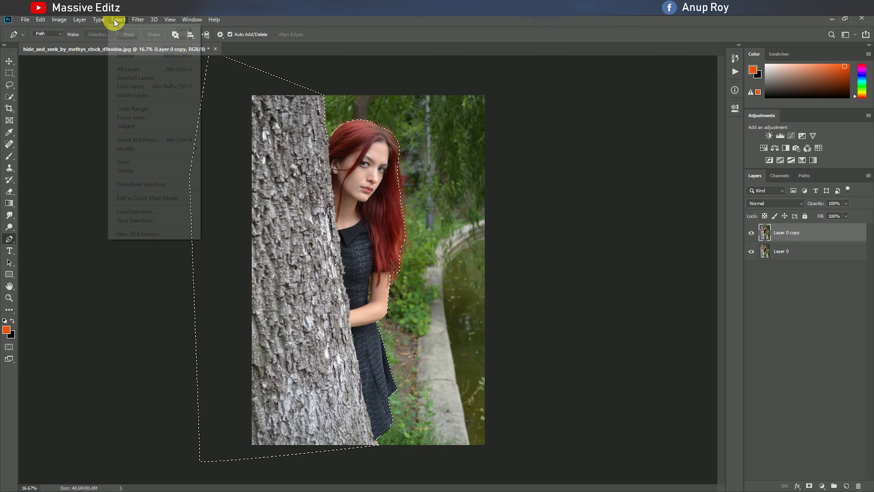
{"action": "left_click", "coordinate": [141, 140]}
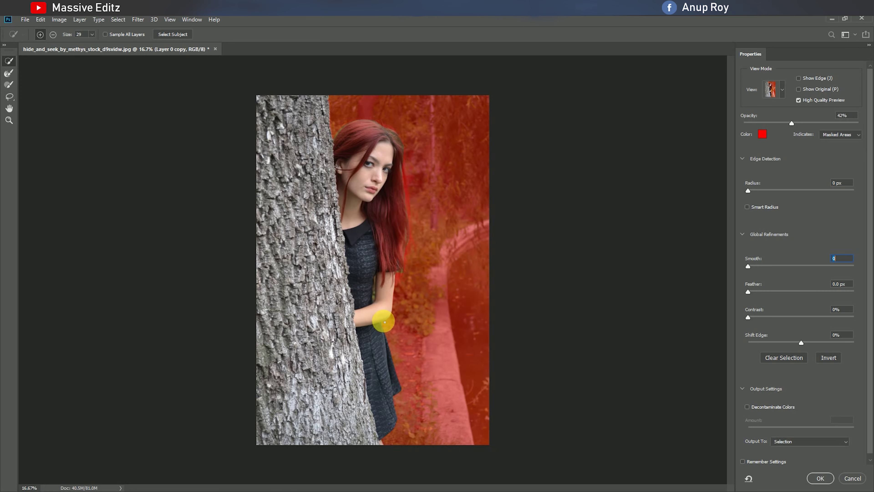
Brush out the dress-arm gap and hair background patch, restoring the shoulder hair edge
{"action": "scroll", "coordinate": [385, 321], "scroll_direction": "up", "scroll_amount": 1}
{"action": "scroll", "coordinate": [384, 322], "scroll_direction": "up", "scroll_amount": 4}
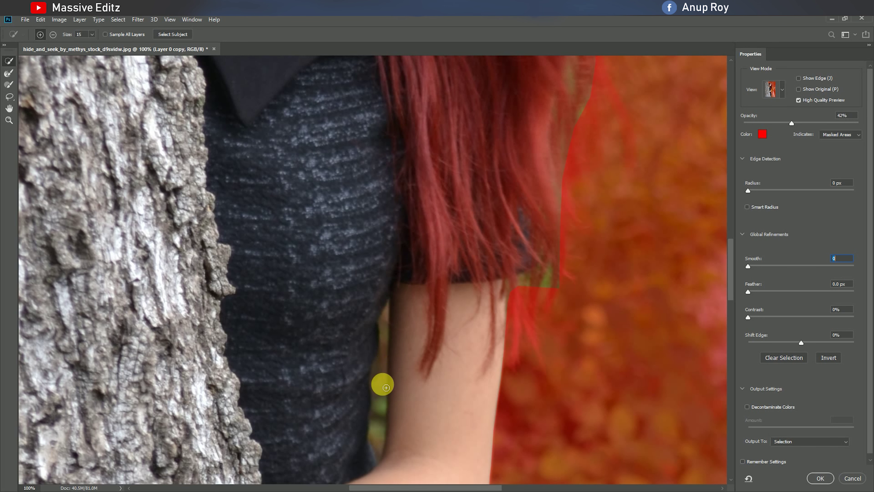
{"action": "left_click_drag", "start_coordinate": [381, 379], "coordinate": [383, 296]}
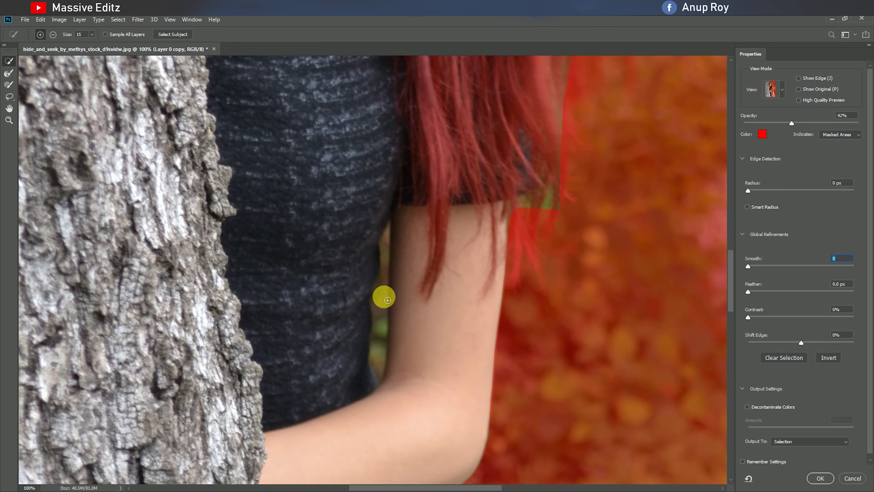
{"action": "left_click_drag", "start_coordinate": [387, 248], "coordinate": [387, 360]}
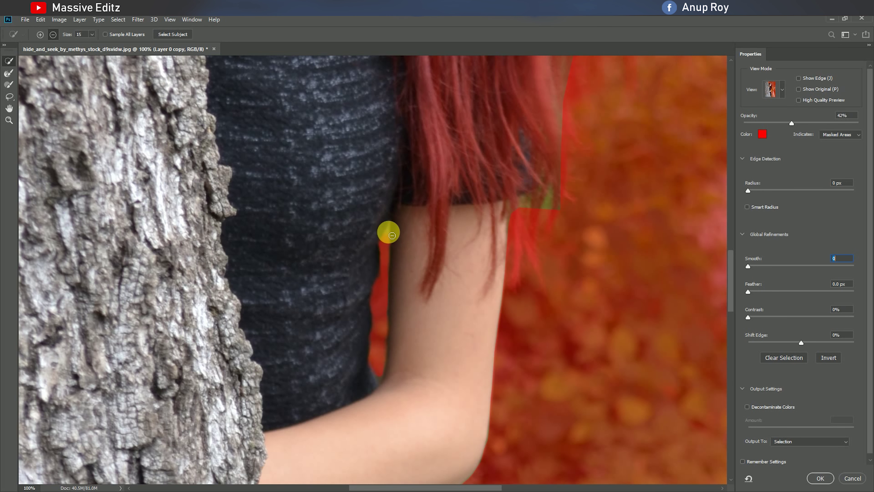
{"action": "left_click_drag", "start_coordinate": [538, 219], "coordinate": [507, 316]}
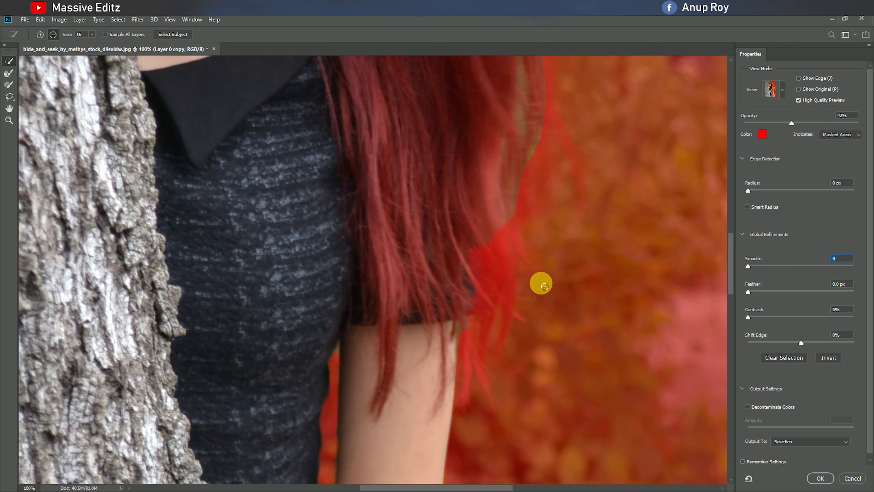
{"action": "left_click", "coordinate": [40, 34]}
{"action": "left_click_drag", "start_coordinate": [479, 240], "coordinate": [483, 292]}
Output the refined selection as a New Layer with Layer Mask
{"action": "left_click_drag", "start_coordinate": [607, 218], "coordinate": [586, 299]}
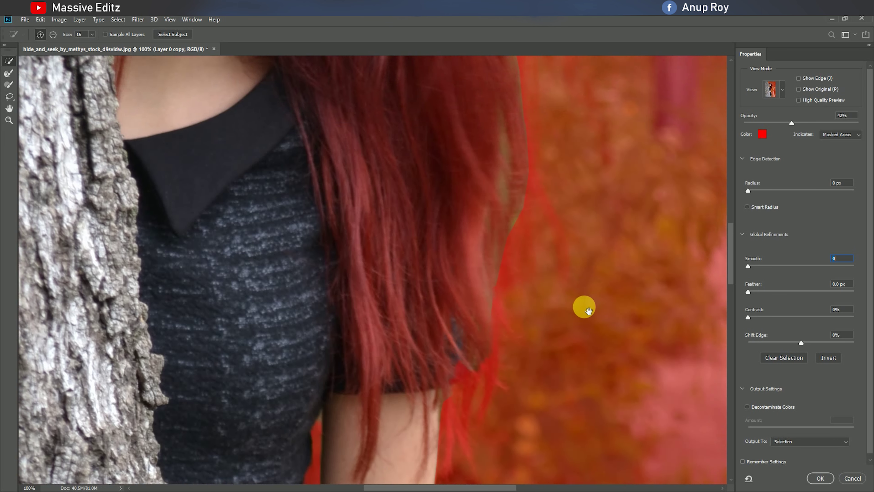
{"action": "key", "text": "ctrl+minus"}
{"action": "key", "text": "ctrl+minus"}
{"action": "key", "text": "ctrl+minus"}
{"action": "key", "text": "ctrl+minus"}
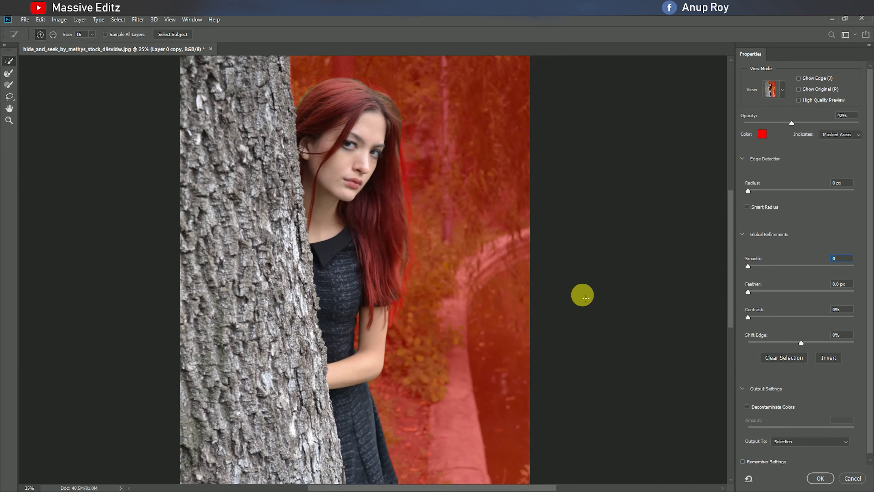
{"action": "key", "text": "ctrl+minus"}
{"action": "left_click", "coordinate": [835, 444]}
{"action": "left_click", "coordinate": [834, 467]}
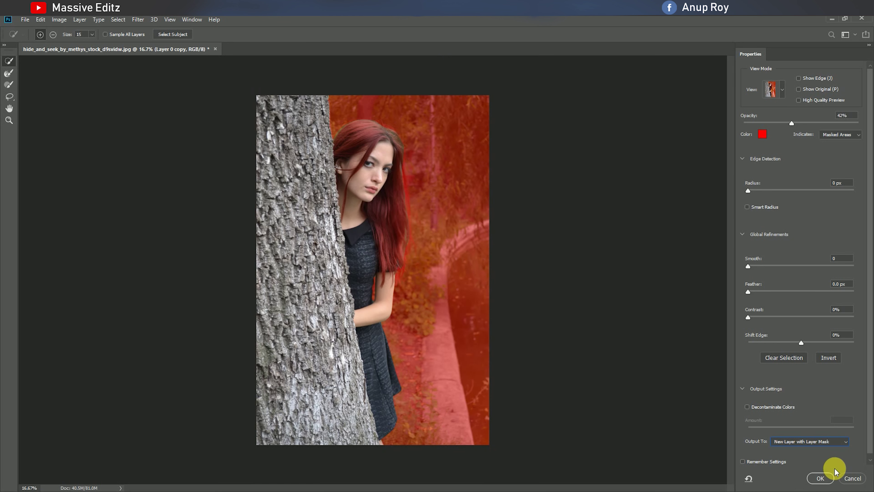
{"action": "left_click", "coordinate": [820, 478]}
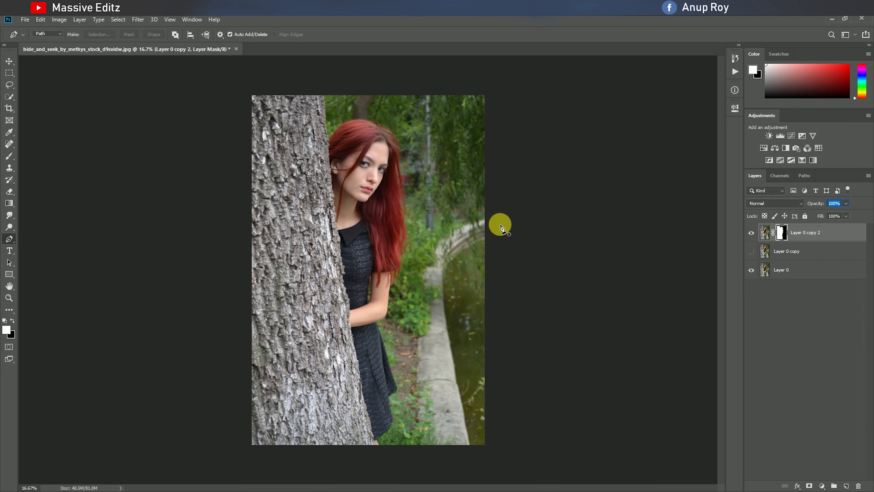
Check the cutout, hide Layer 0 copy 2 and select Layer 0 copy
{"action": "left_click", "coordinate": [751, 270]}
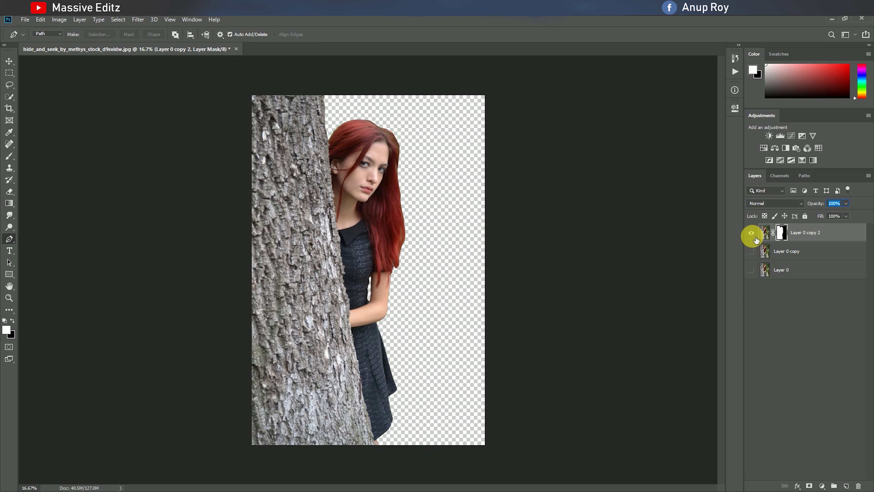
{"action": "left_click", "coordinate": [751, 270]}
{"action": "left_click", "coordinate": [751, 232]}
{"action": "left_click", "coordinate": [774, 255]}
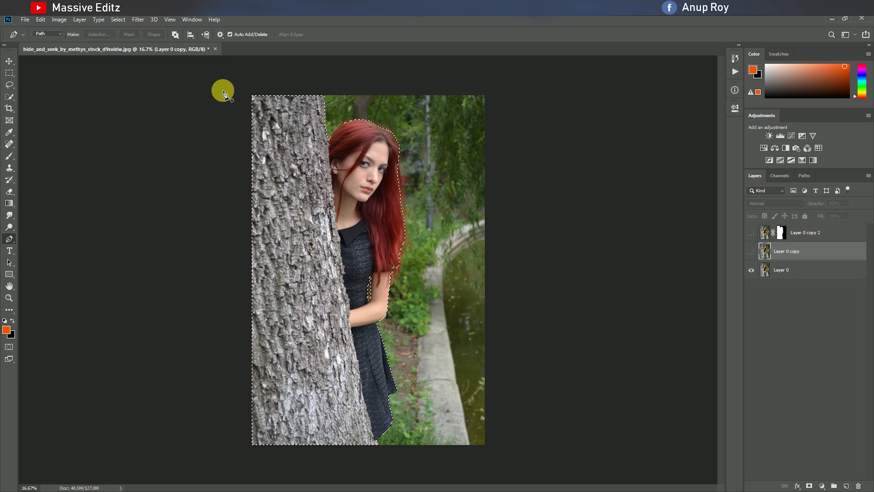
Expand the selection by 20 pixels
{"action": "left_click", "coordinate": [118, 19]}
{"action": "mouse_move", "coordinate": [137, 148]}
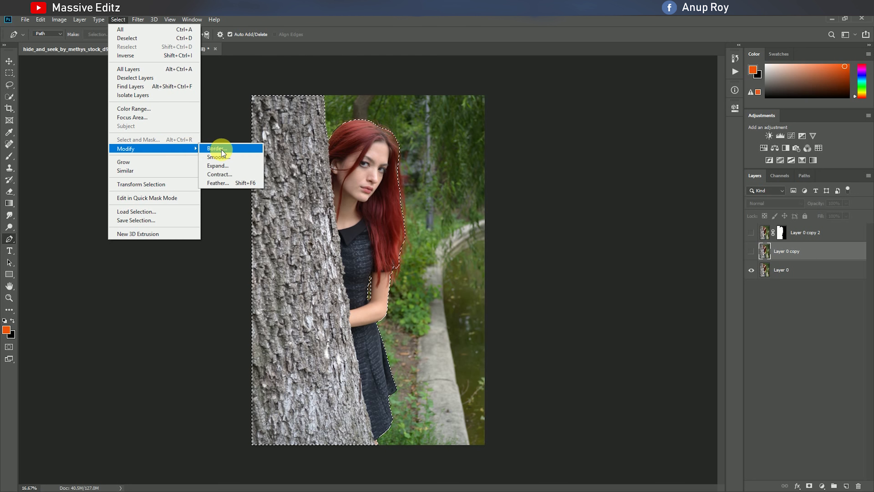
{"action": "left_click", "coordinate": [220, 166]}
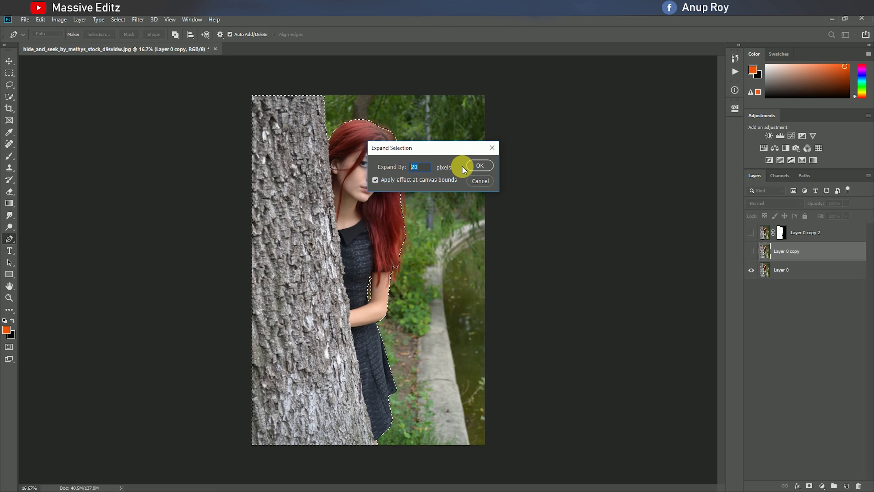
{"action": "left_click", "coordinate": [480, 165]}
Content-aware fill the expanded selection with surrounding greenery, then deselect
{"action": "left_click", "coordinate": [41, 19]}
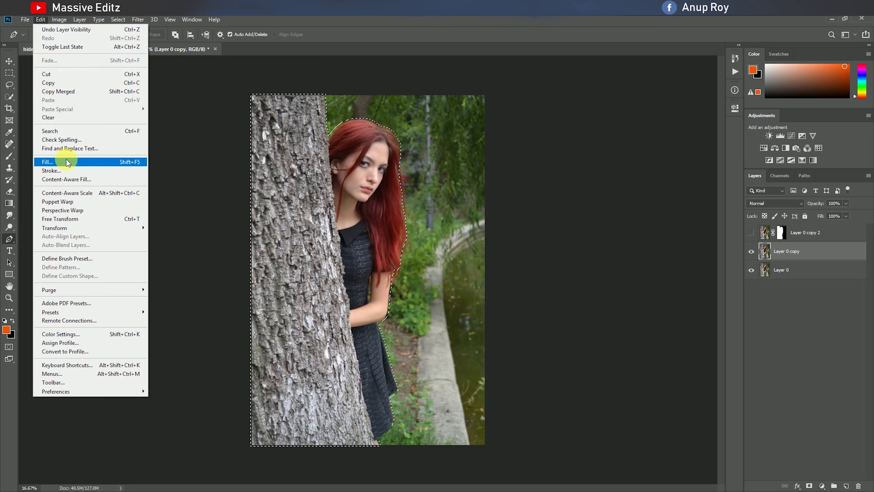
{"action": "left_click", "coordinate": [65, 162]}
{"action": "left_click", "coordinate": [495, 146]}
{"action": "key", "text": "p"}
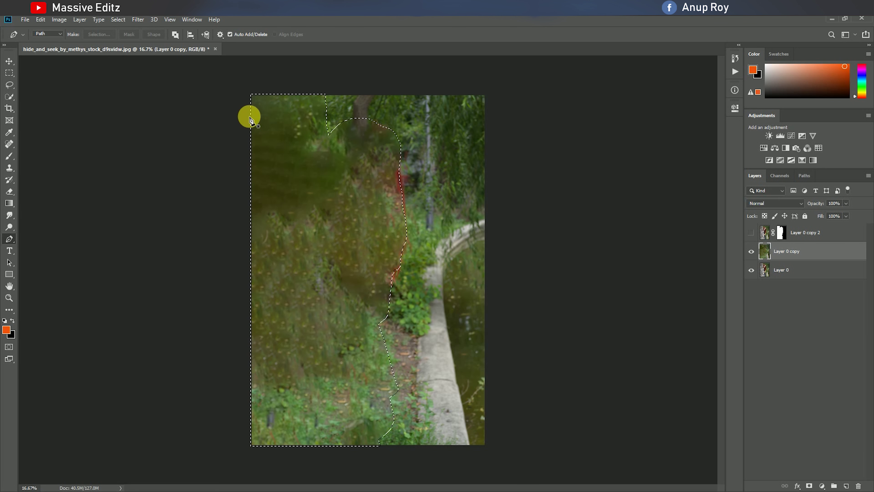
{"action": "left_click", "coordinate": [118, 20]}
Lasso the leftover red hair remnant and content-aware fill it with surrounding greenery
{"action": "left_click", "coordinate": [120, 39]}
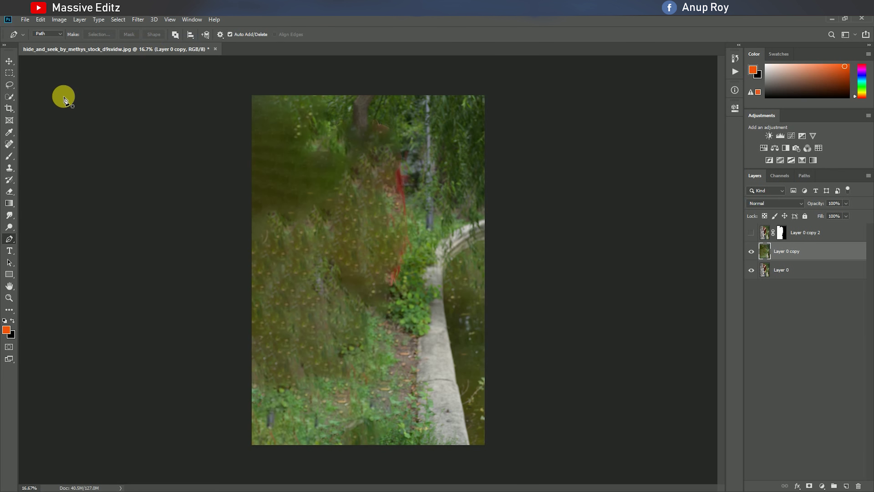
{"action": "left_click", "coordinate": [9, 86]}
{"action": "mouse_move", "coordinate": [406, 161]}
{"action": "left_mouse_down"}
{"action": "mouse_move", "coordinate": [410, 195]}
{"action": "mouse_move", "coordinate": [408, 165]}
{"action": "left_mouse_up"}
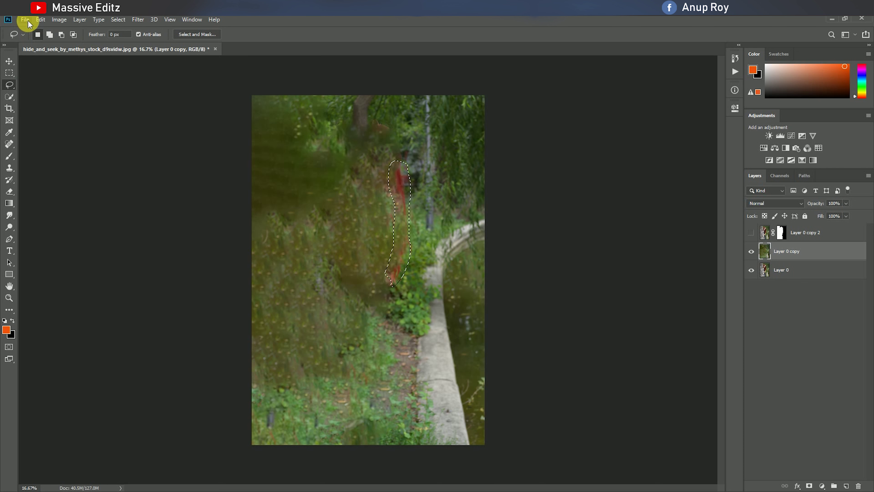
{"action": "left_click", "coordinate": [41, 20]}
{"action": "left_click", "coordinate": [66, 162]}
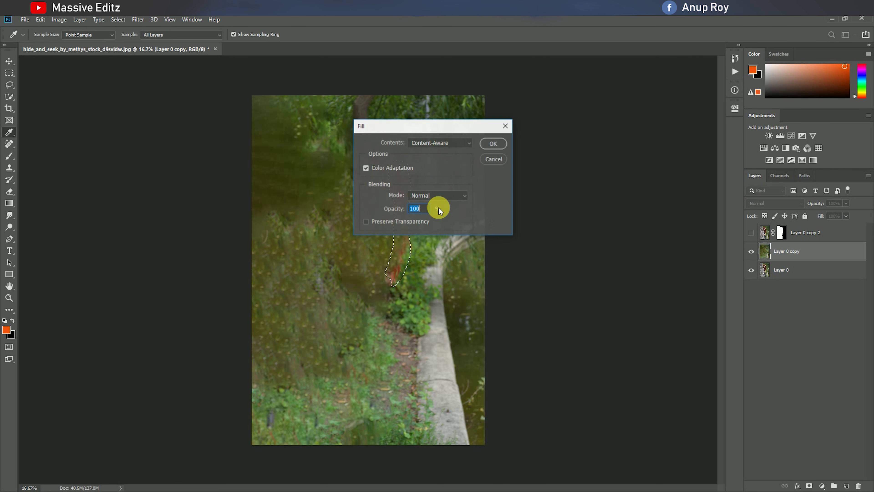
{"action": "left_click", "coordinate": [492, 143]}
Content-aware fill the dark patches near the top and the spot beside the path
{"action": "left_click_drag", "start_coordinate": [394, 132], "coordinate": [396, 131]}
{"action": "left_click", "coordinate": [40, 20]}
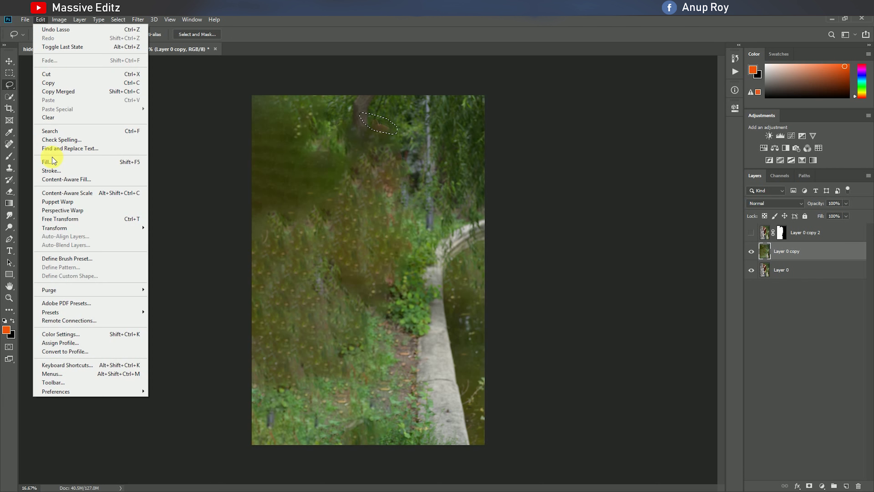
{"action": "left_click", "coordinate": [53, 162]}
{"action": "left_click", "coordinate": [494, 143]}
{"action": "left_click_drag", "start_coordinate": [410, 146], "coordinate": [401, 173]}
{"action": "left_click", "coordinate": [40, 20]}
{"action": "left_click", "coordinate": [53, 161]}
{"action": "left_click", "coordinate": [494, 143]}
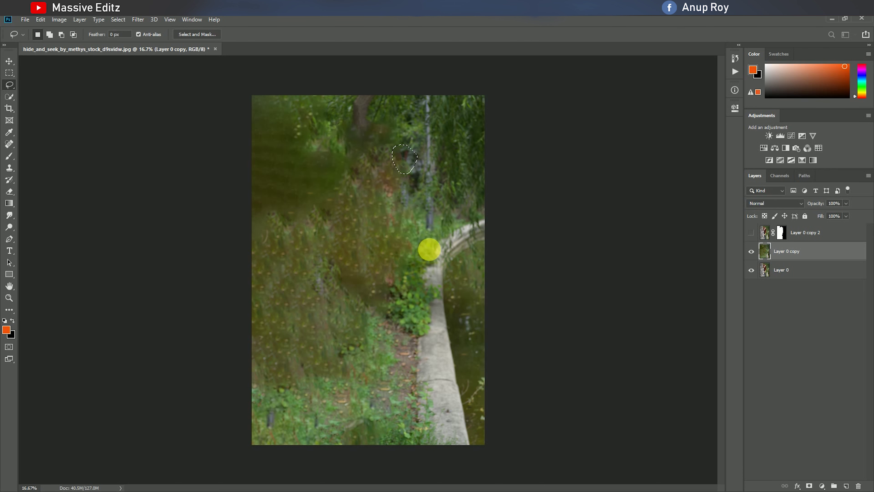
{"action": "left_click_drag", "start_coordinate": [395, 284], "coordinate": [391, 289]}
{"action": "left_click", "coordinate": [41, 20]}
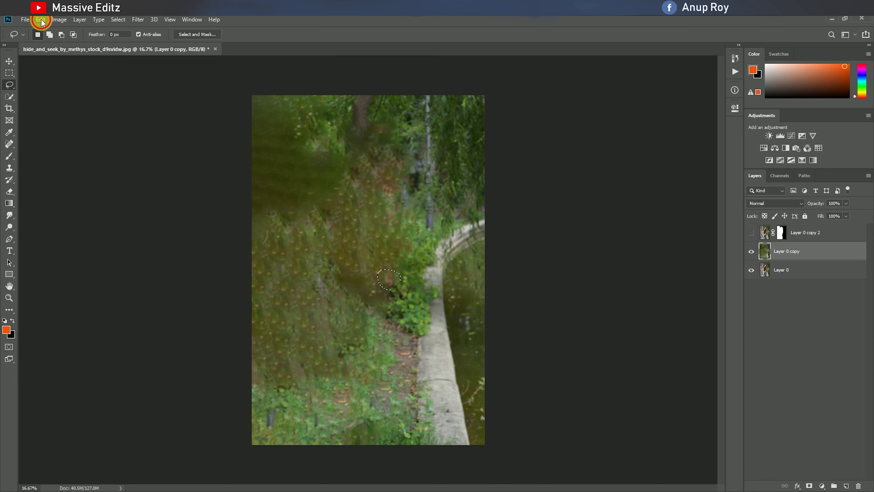
{"action": "left_click", "coordinate": [82, 162]}
{"action": "left_click", "coordinate": [494, 143]}
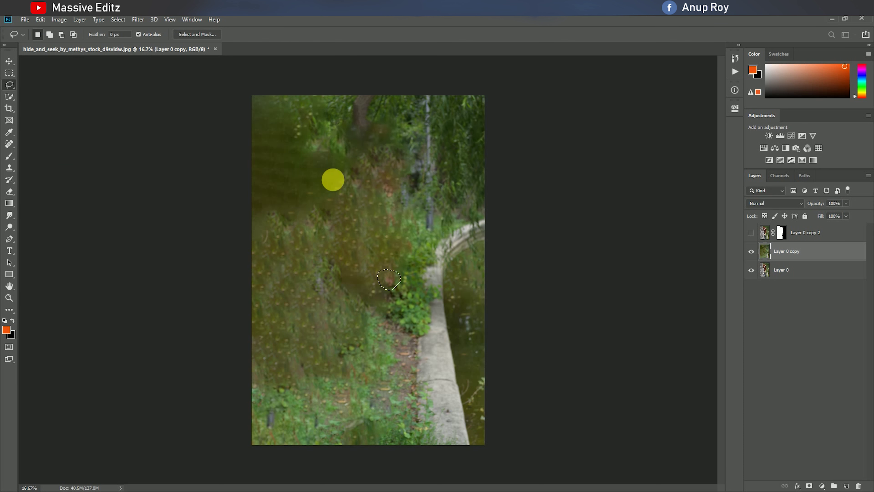
Spot-heal the remaining blemishes beside the path and in the upper greenery
{"action": "left_click", "coordinate": [9, 144]}
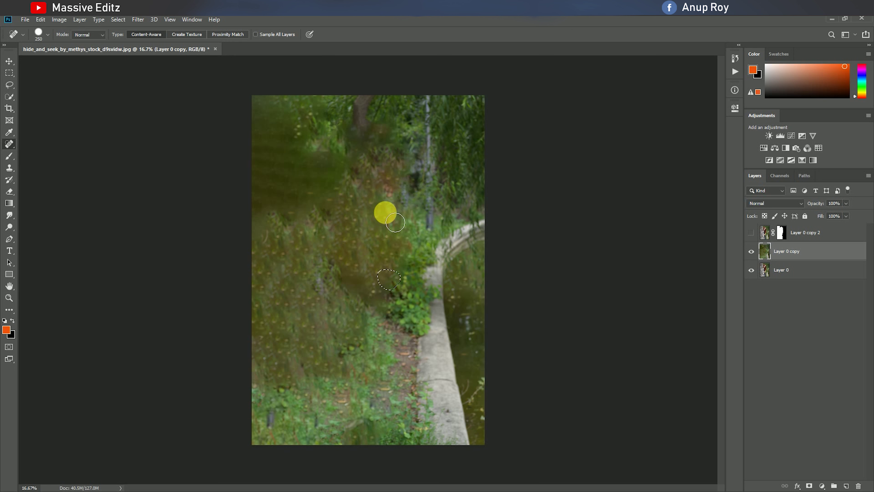
{"action": "left_click", "coordinate": [118, 19]}
{"action": "left_click", "coordinate": [387, 207]}
{"action": "left_click_drag", "start_coordinate": [409, 211], "coordinate": [419, 233]}
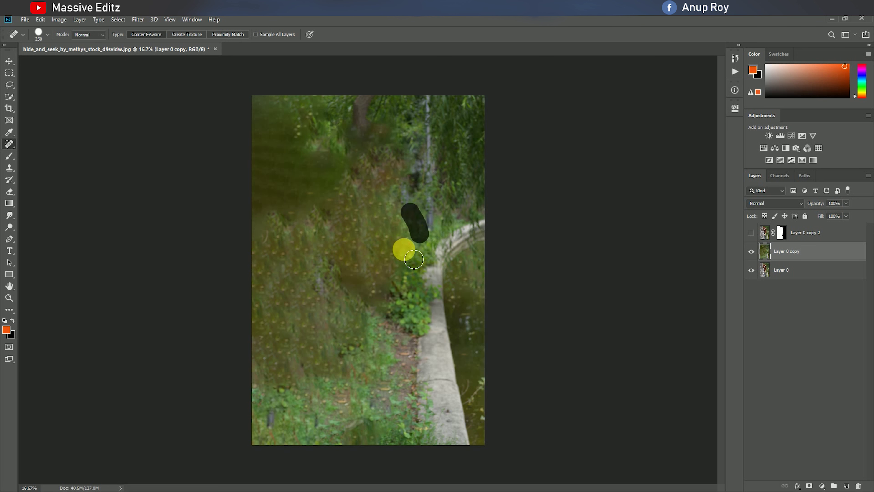
{"action": "mouse_move", "coordinate": [406, 162]}
{"action": "left_mouse_down"}
{"action": "mouse_move", "coordinate": [380, 139]}
{"action": "mouse_move", "coordinate": [431, 160]}
{"action": "left_mouse_up"}
{"action": "left_click", "coordinate": [401, 181]}
{"action": "left_click", "coordinate": [324, 150]}
{"action": "left_click", "coordinate": [395, 191]}
{"action": "left_click", "coordinate": [369, 191]}
{"action": "left_click_drag", "start_coordinate": [361, 121], "coordinate": [388, 140]}
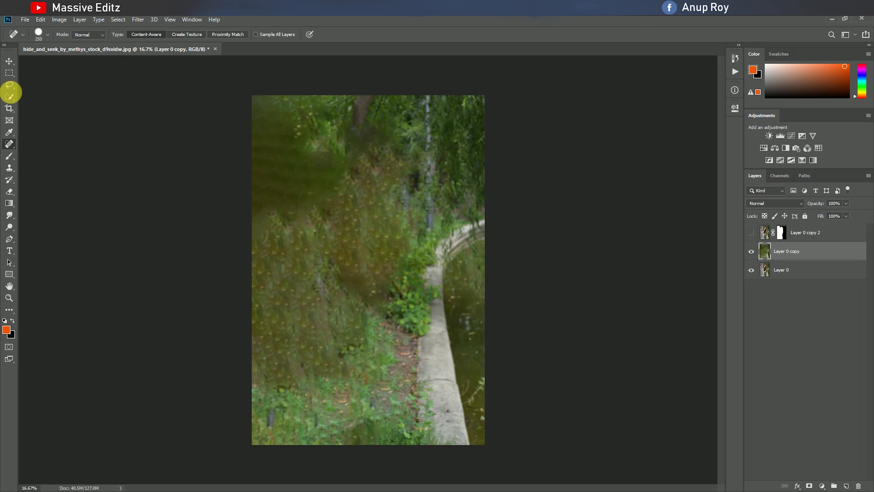
Toggle the girl-and-tree layer on and off to check the cleanup
{"action": "left_click", "coordinate": [9, 66]}
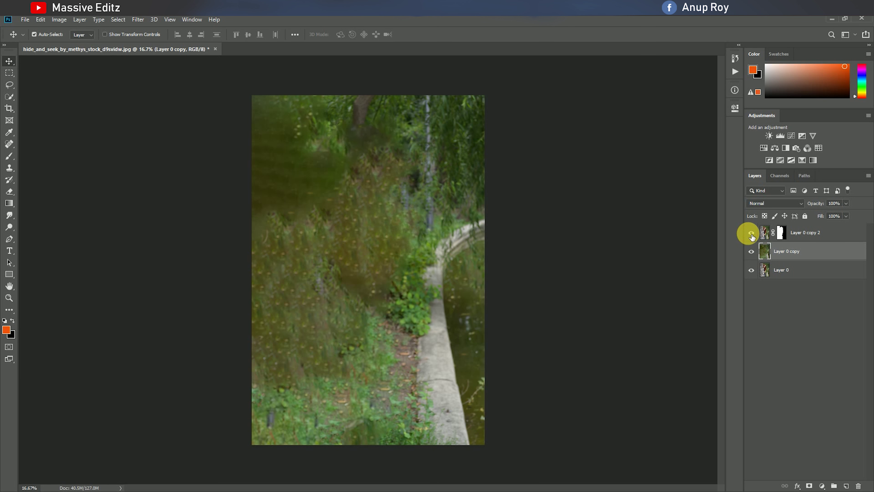
{"action": "left_click", "coordinate": [751, 233]}
{"action": "left_click", "coordinate": [751, 234]}
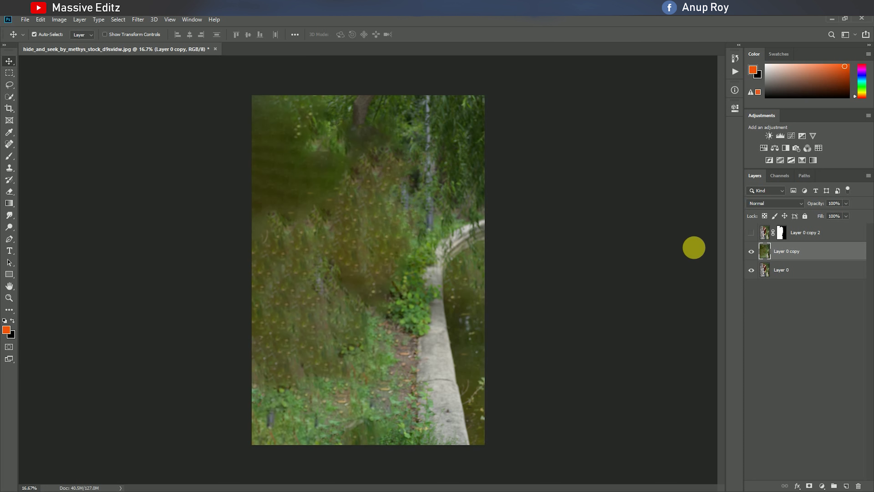
Tilt-shift blur the background at 137 px with 71% light bokeh, then show the girl-and-tree layer
{"action": "left_click", "coordinate": [138, 21]}
{"action": "mouse_move", "coordinate": [151, 131]}
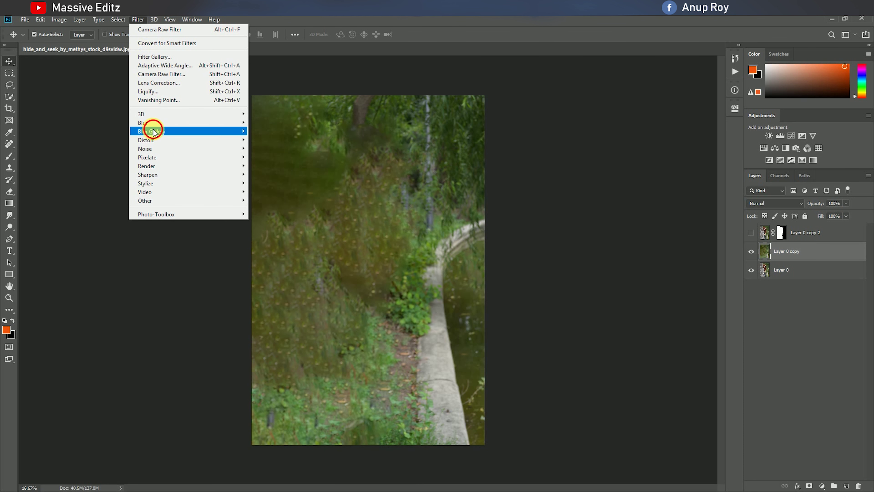
{"action": "left_click", "coordinate": [266, 149]}
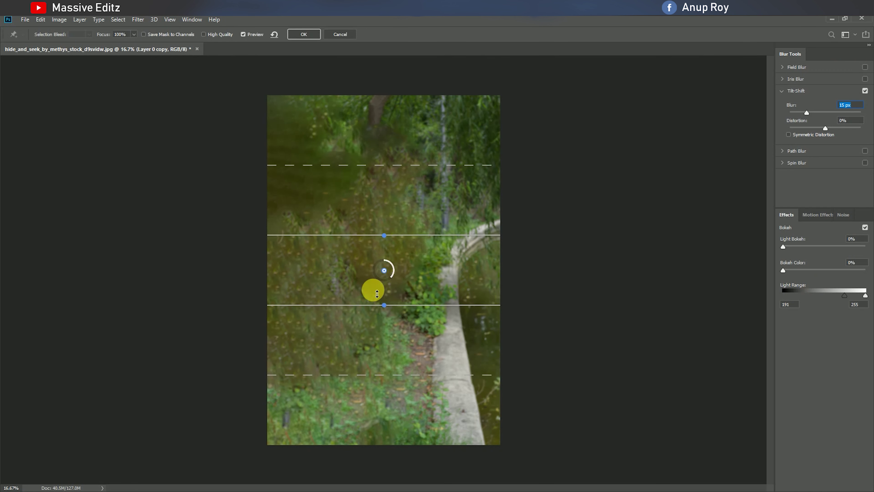
{"action": "left_click_drag", "start_coordinate": [384, 270], "coordinate": [385, 410]}
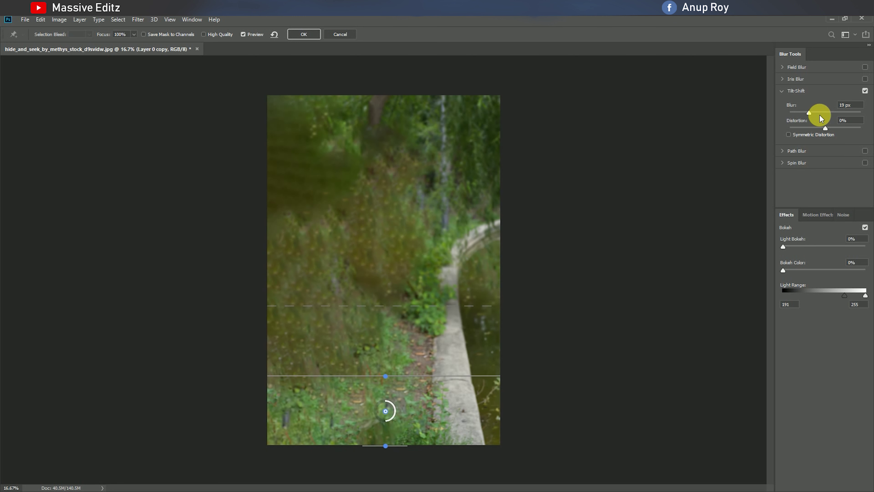
{"action": "left_click", "coordinate": [836, 112]}
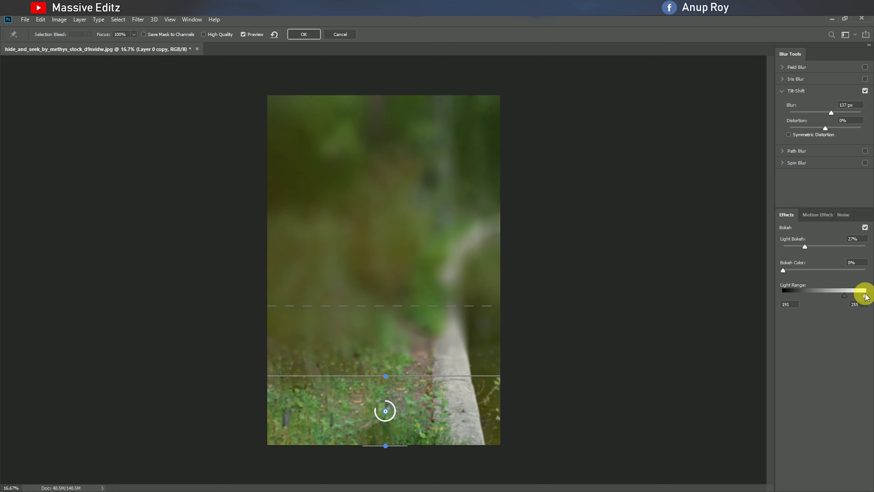
{"action": "left_click", "coordinate": [784, 271]}
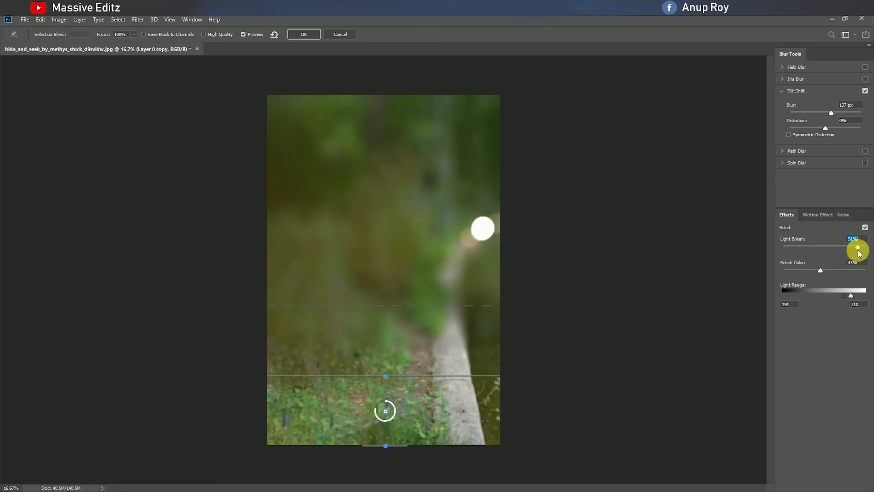
{"action": "mouse_move", "coordinate": [849, 250]}
{"action": "left_mouse_down"}
{"action": "mouse_move", "coordinate": [816, 296]}
{"action": "mouse_move", "coordinate": [843, 299]}
{"action": "left_mouse_up"}
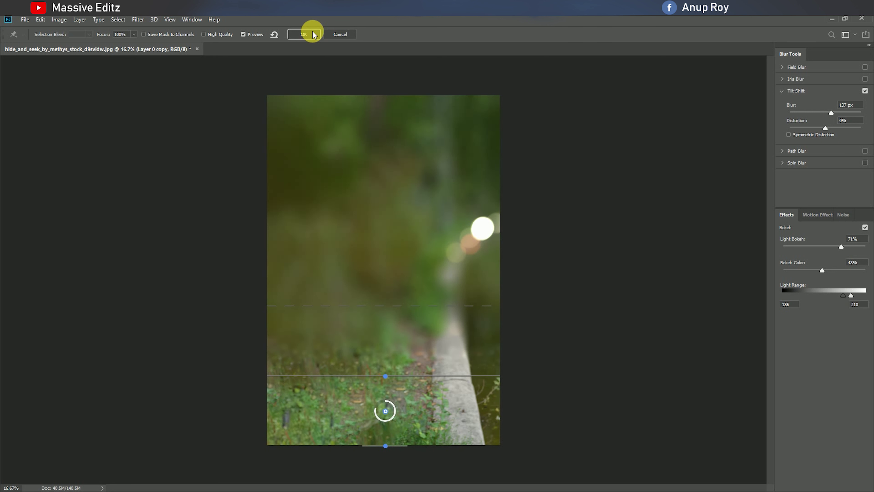
{"action": "left_click_drag", "start_coordinate": [386, 410], "coordinate": [387, 443]}
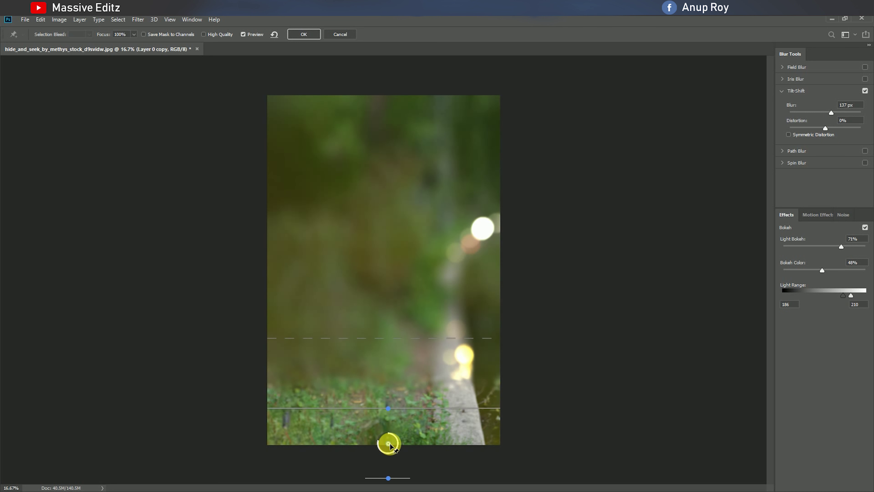
{"action": "left_click", "coordinate": [293, 35]}
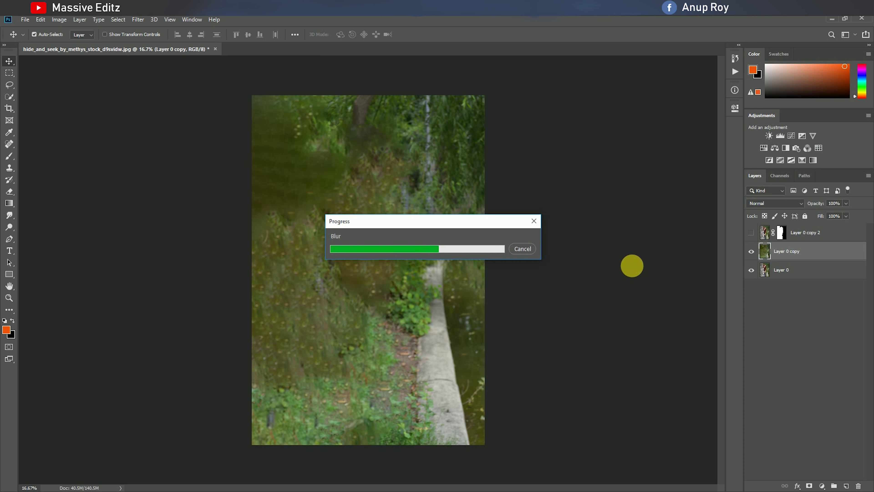
{"action": "left_click", "coordinate": [751, 233]}
Merge all visible layers into a new Layer 1 and zoom in for smudging
{"action": "left_click", "coordinate": [759, 236]}
{"action": "left_click", "coordinate": [760, 237]}
{"action": "left_click", "coordinate": [769, 236]}
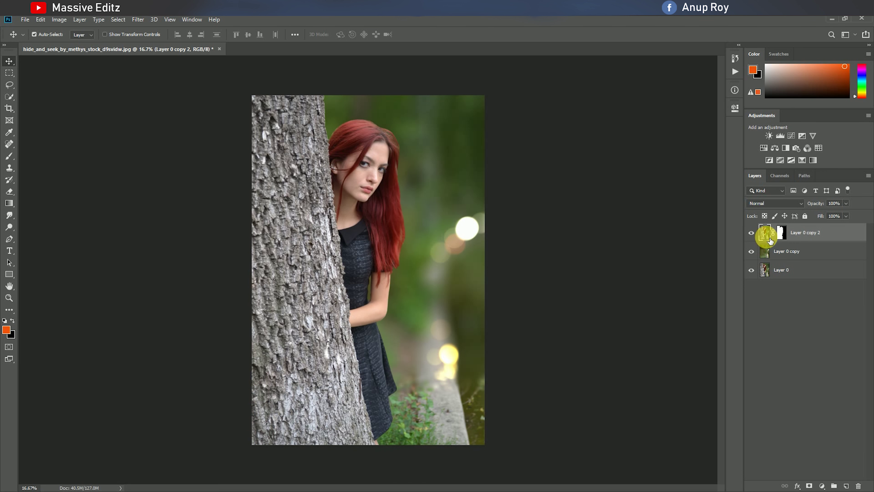
{"action": "key", "text": "ctrl+shift+alt+e"}
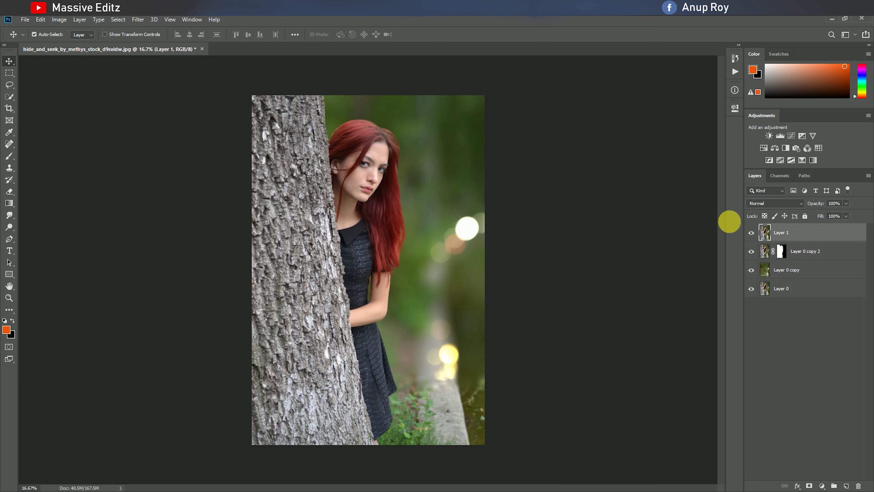
{"action": "left_click", "coordinate": [8, 219]}
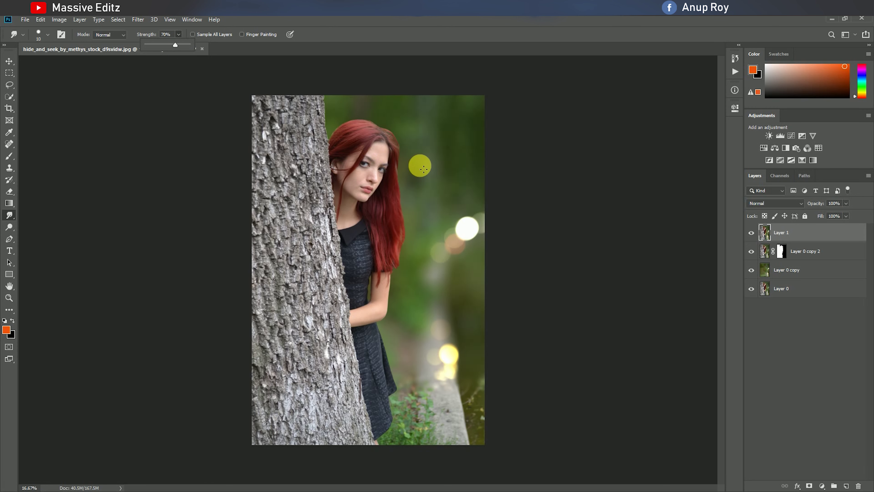
{"action": "key", "text": "ctrl+plus"}
{"action": "key", "text": "ctrl+plus"}
{"action": "key", "text": "ctrl+plus"}
{"action": "scroll", "coordinate": [449, 239], "scroll_direction": "down", "scroll_amount": 1}
{"action": "key", "text": "ctrl+plus"}
{"action": "key", "text": "ctrl+plus"}
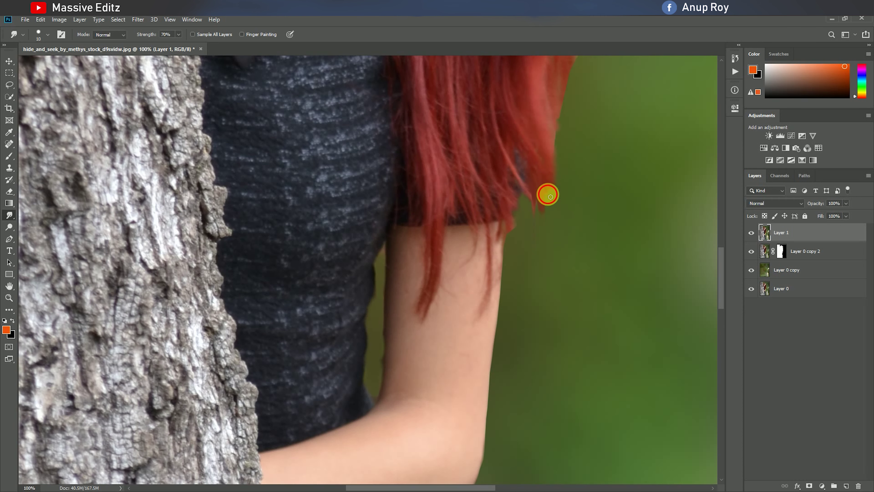
Smudge hair strands over the sleeve edge and smear the right hair edge outward
{"action": "left_click_drag", "start_coordinate": [550, 197], "coordinate": [527, 228]}
{"action": "left_click_drag", "start_coordinate": [521, 196], "coordinate": [514, 222]}
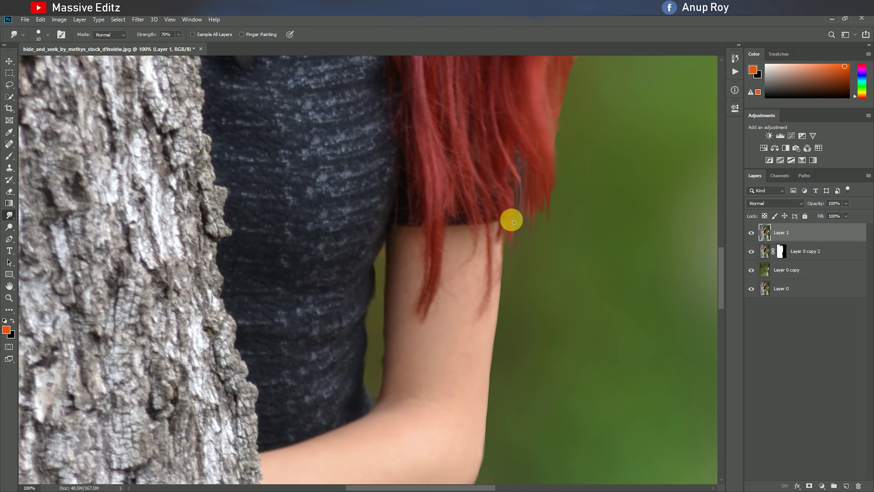
{"action": "scroll", "coordinate": [516, 234], "scroll_direction": "up", "scroll_amount": 2}
{"action": "scroll", "coordinate": [523, 250], "scroll_direction": "up", "scroll_amount": 1}
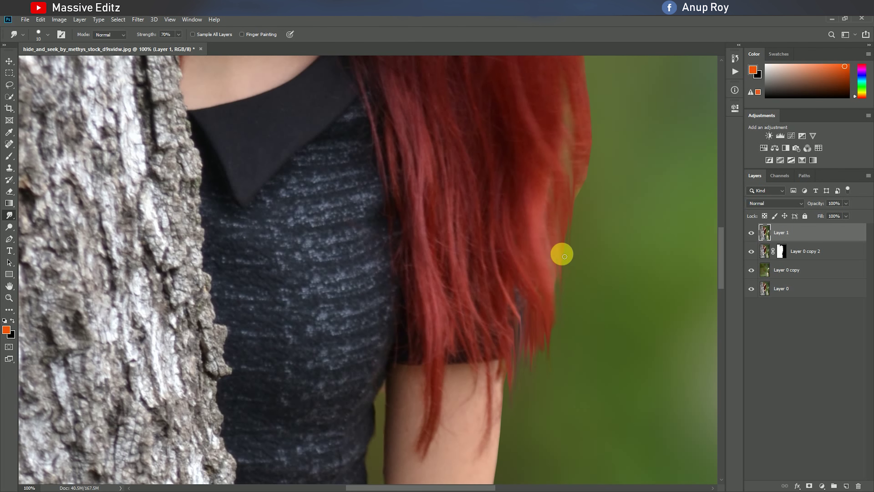
{"action": "scroll", "coordinate": [564, 241], "scroll_direction": "up", "scroll_amount": 2}
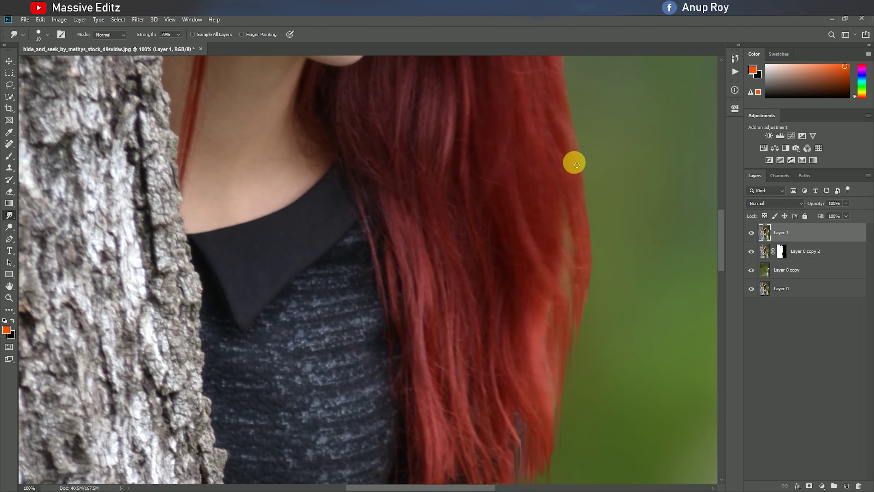
{"action": "scroll", "coordinate": [590, 261], "scroll_direction": "up", "scroll_amount": 2}
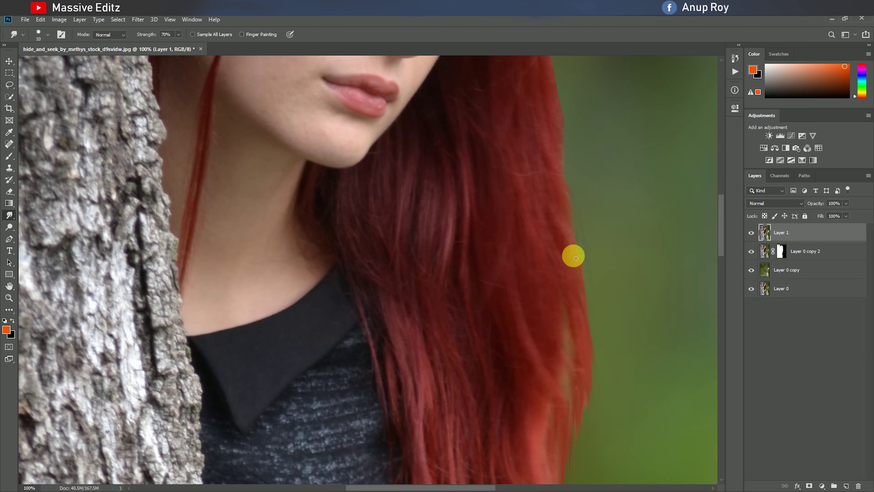
{"action": "scroll", "coordinate": [596, 340], "scroll_direction": "up", "scroll_amount": 2}
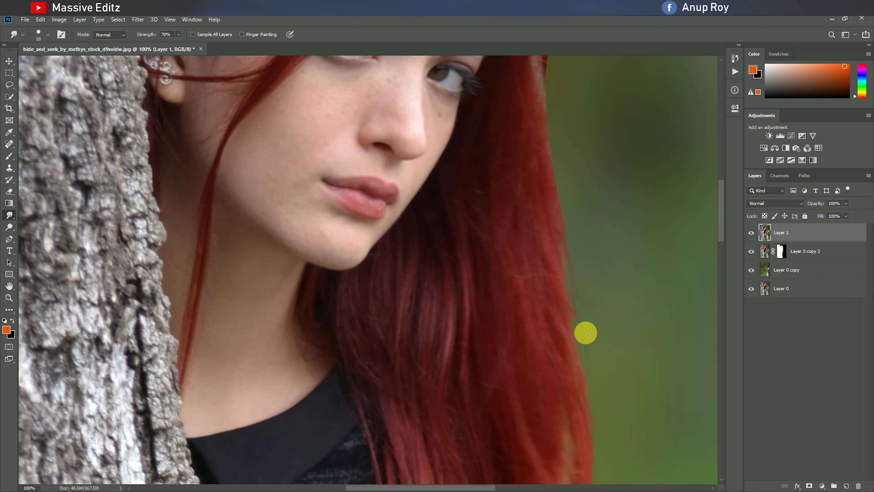
{"action": "scroll", "coordinate": [587, 369], "scroll_direction": "up", "scroll_amount": 2}
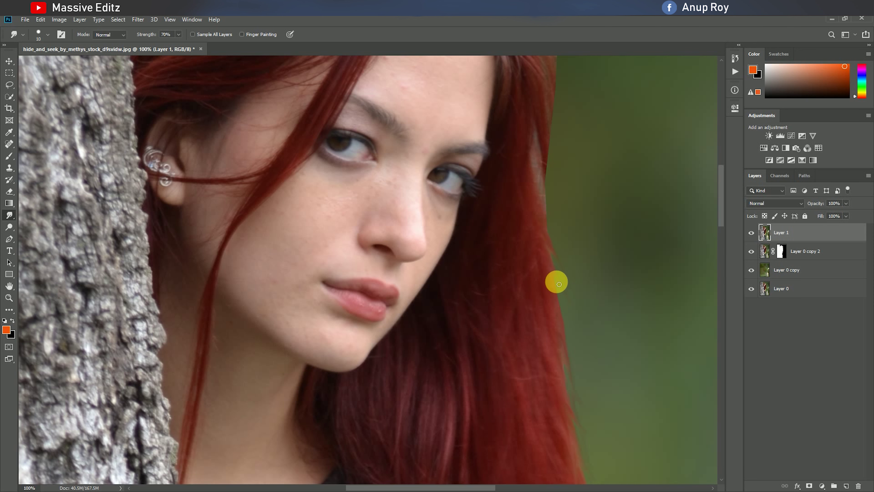
{"action": "scroll", "coordinate": [569, 361], "scroll_direction": "up", "scroll_amount": 1}
{"action": "scroll", "coordinate": [534, 330], "scroll_direction": "up", "scroll_amount": 1}
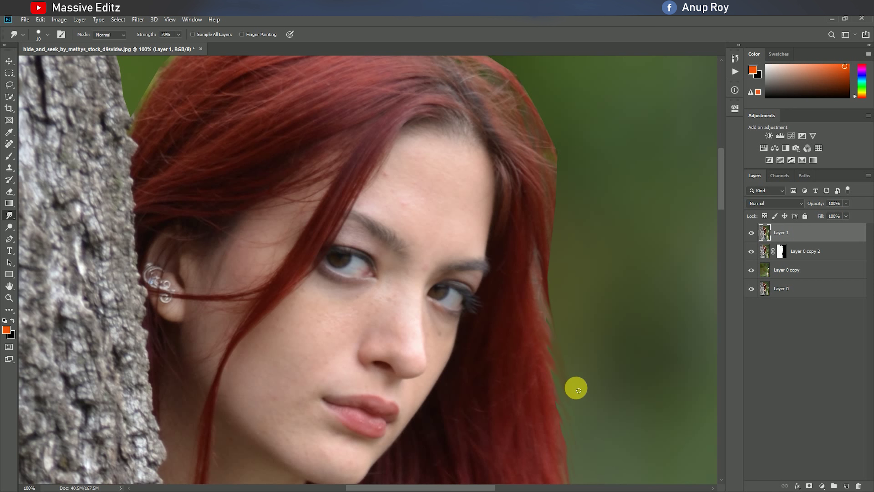
{"action": "mouse_move", "coordinate": [557, 173]}
{"action": "left_mouse_down"}
{"action": "mouse_move", "coordinate": [558, 217]}
{"action": "mouse_move", "coordinate": [542, 227]}
{"action": "mouse_move", "coordinate": [553, 278]}
{"action": "left_mouse_up"}
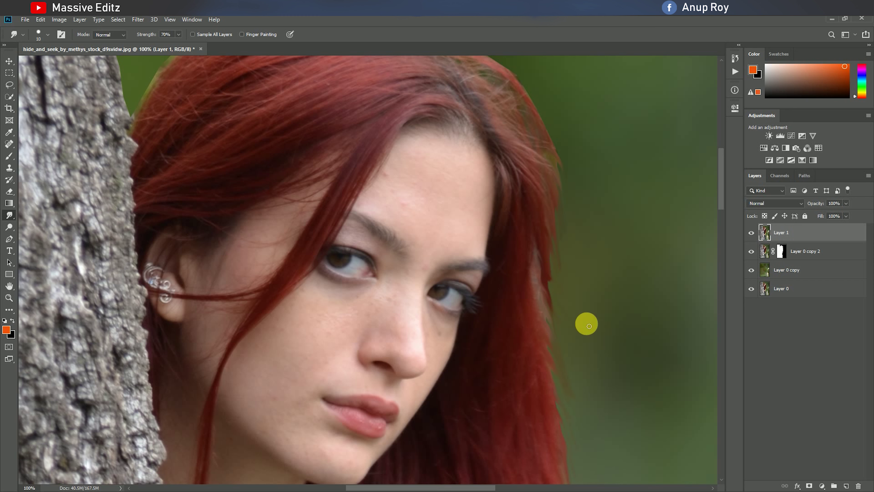
{"action": "mouse_move", "coordinate": [549, 248]}
{"action": "left_mouse_down"}
{"action": "mouse_move", "coordinate": [560, 306]}
{"action": "mouse_move", "coordinate": [549, 289]}
{"action": "left_mouse_up"}
Pull spiky strands out along the top-right, top-left and top hairline edges
{"action": "scroll", "coordinate": [516, 275], "scroll_direction": "up", "scroll_amount": 3}
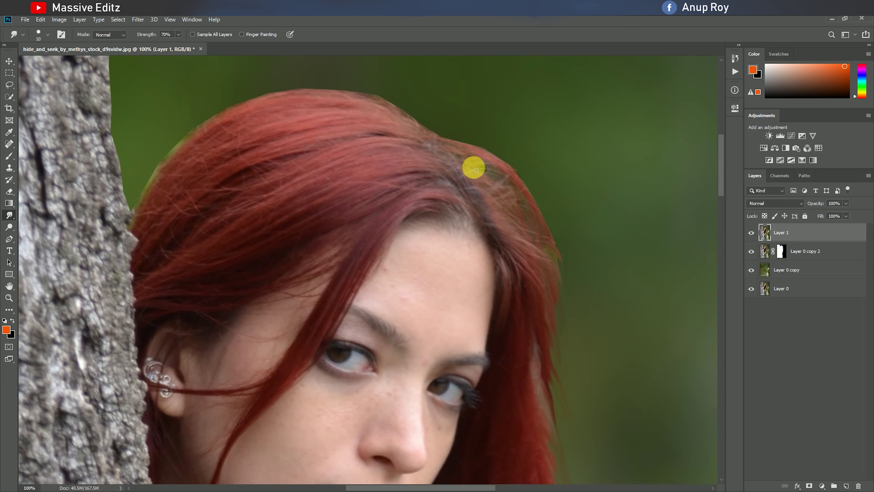
{"action": "mouse_move", "coordinate": [461, 151]}
{"action": "left_mouse_down"}
{"action": "mouse_move", "coordinate": [527, 166]}
{"action": "mouse_move", "coordinate": [533, 218]}
{"action": "left_mouse_up"}
{"action": "left_click_drag", "start_coordinate": [556, 244], "coordinate": [564, 278]}
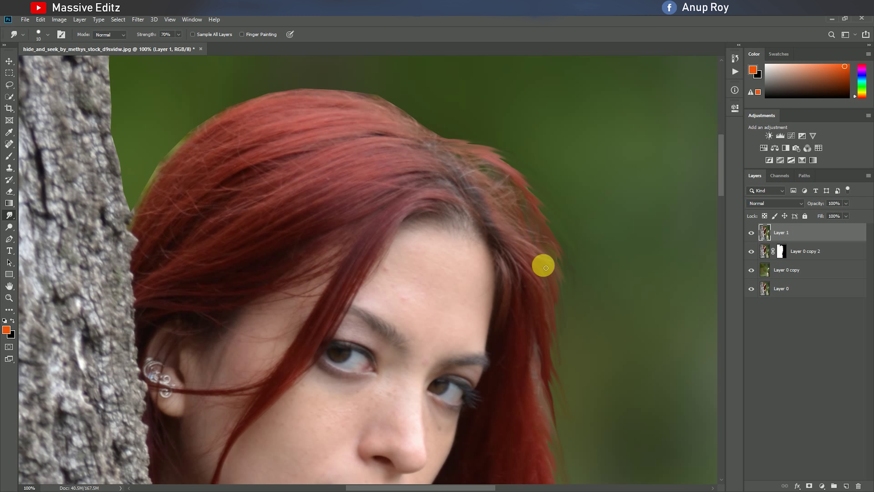
{"action": "left_click_drag", "start_coordinate": [165, 174], "coordinate": [138, 197]}
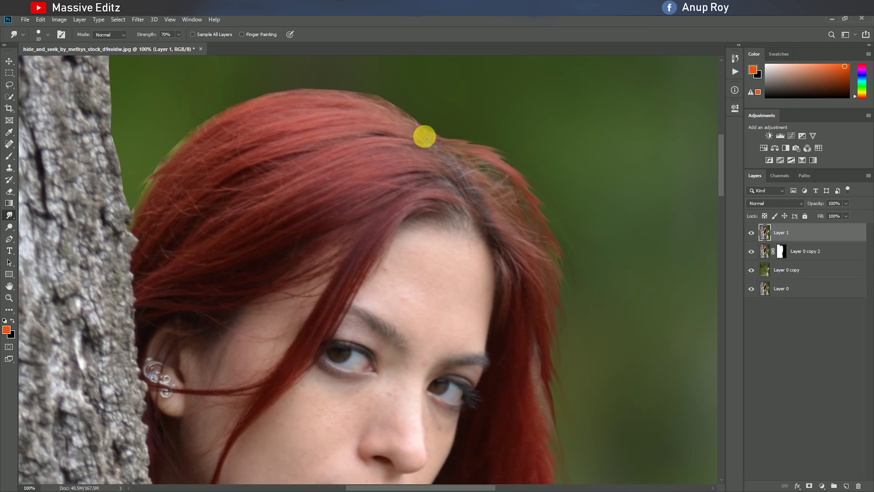
{"action": "left_click_drag", "start_coordinate": [381, 104], "coordinate": [283, 94]}
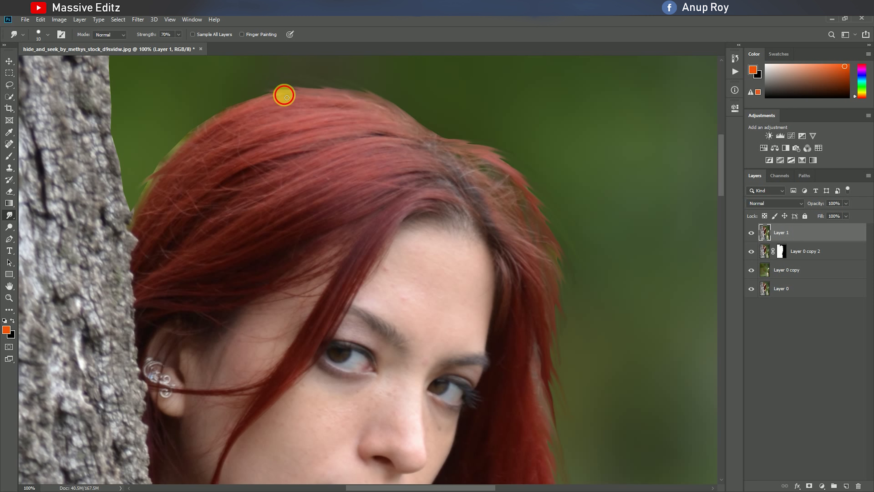
{"action": "left_click_drag", "start_coordinate": [189, 146], "coordinate": [158, 169]}
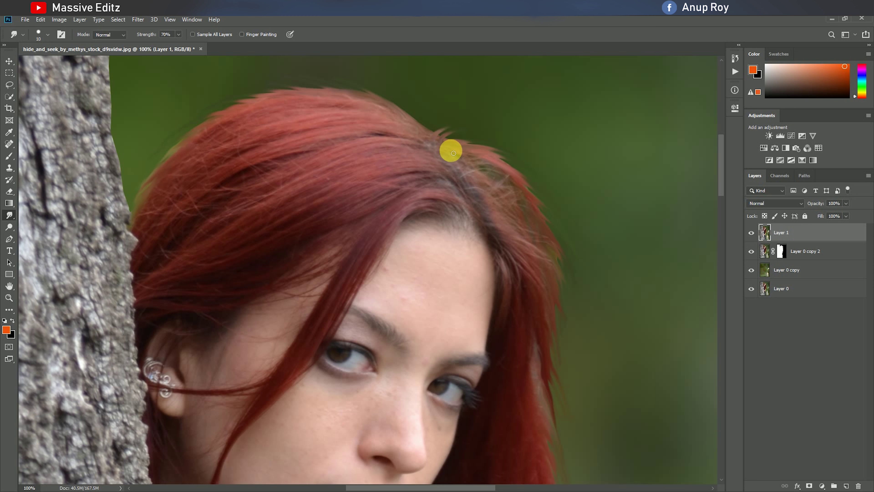
{"action": "left_click_drag", "start_coordinate": [467, 154], "coordinate": [384, 111]}
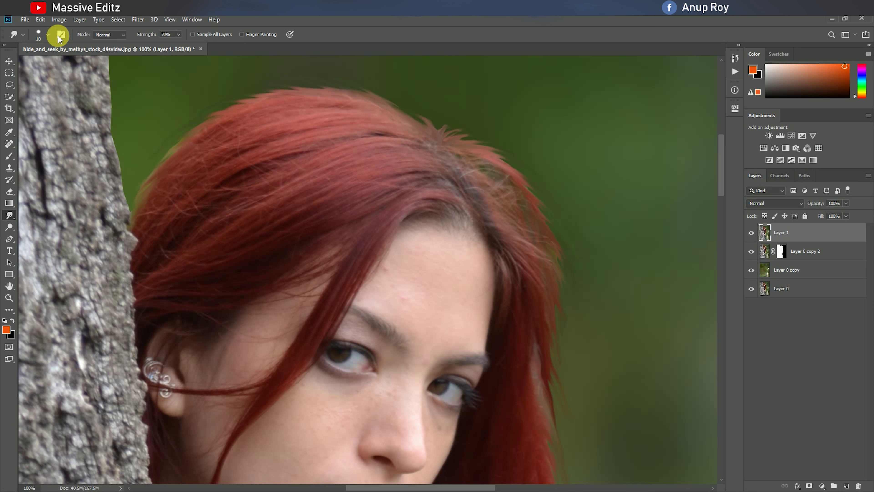
{"action": "left_click", "coordinate": [48, 34]}
{"action": "left_click", "coordinate": [416, 124]}
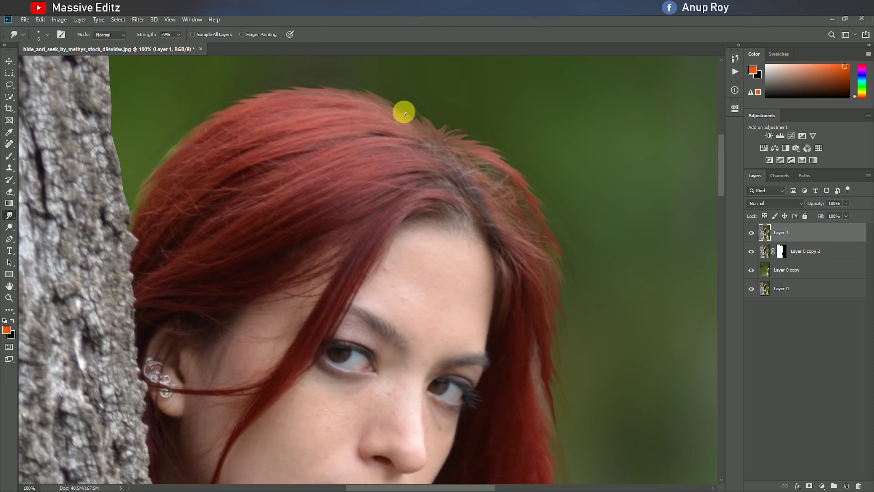
{"action": "left_click_drag", "start_coordinate": [420, 116], "coordinate": [472, 131]}
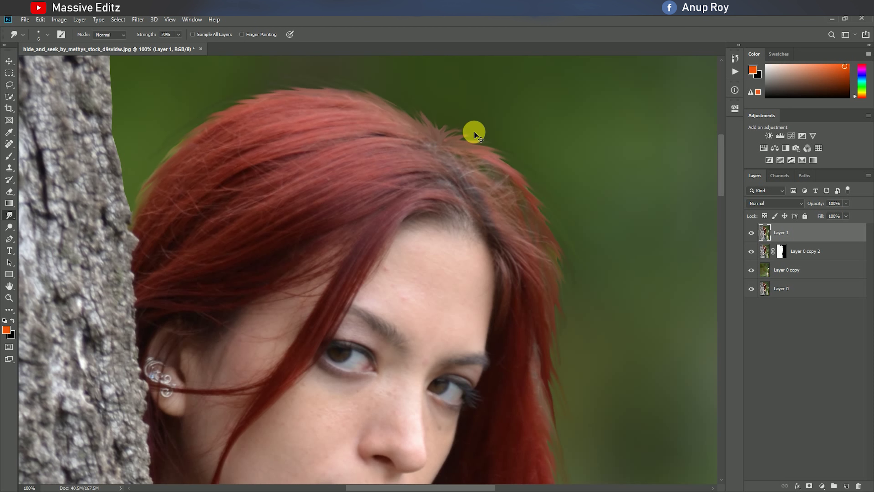
Smudge the hair edge beside the face
{"action": "key", "text": "ctrl+minus"}
{"action": "key", "text": "ctrl+minus"}
{"action": "key", "text": "ctrl+minus"}
{"action": "key", "text": "ctrl+minus"}
{"action": "key", "text": "ctrl+plus"}
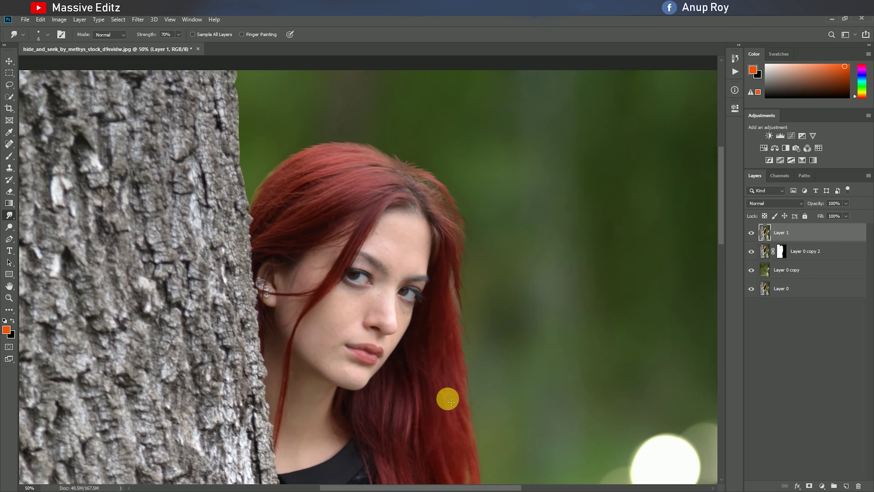
{"action": "scroll", "coordinate": [396, 317], "scroll_direction": "down", "scroll_amount": 10}
{"action": "scroll", "coordinate": [341, 144], "scroll_direction": "up", "scroll_amount": 5}
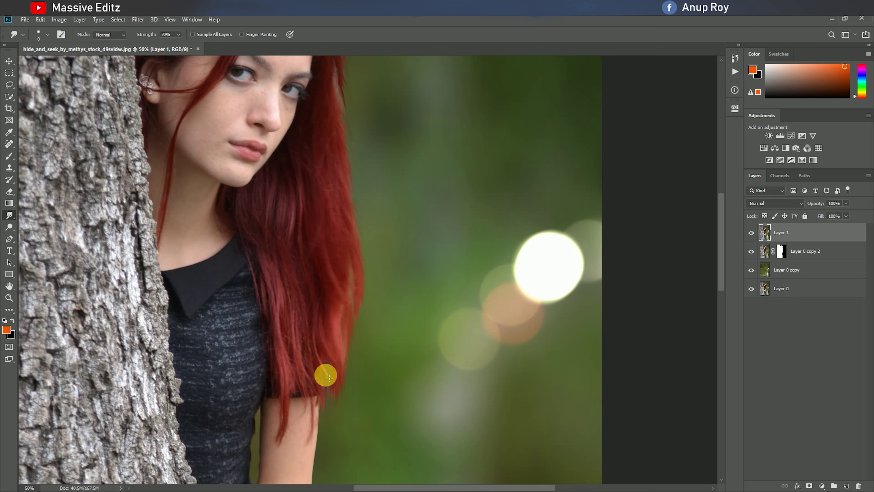
{"action": "scroll", "coordinate": [361, 293], "scroll_direction": "up", "scroll_amount": 3}
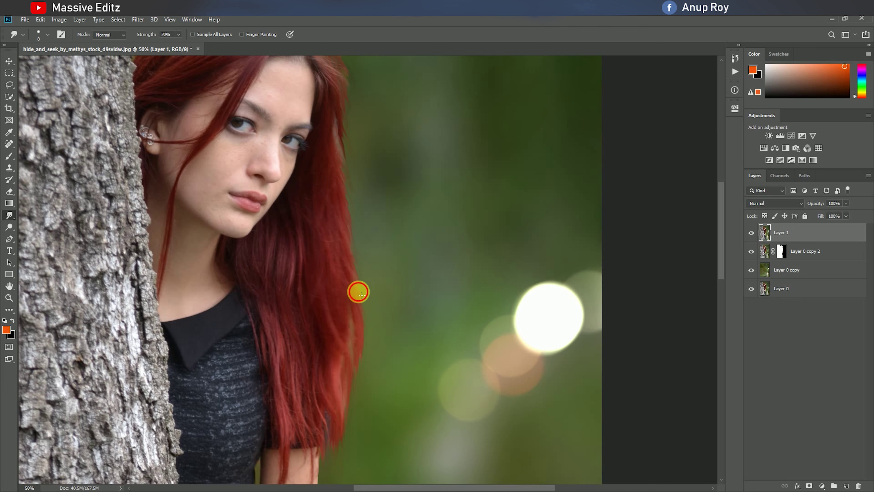
{"action": "scroll", "coordinate": [354, 285], "scroll_direction": "up", "scroll_amount": 3}
{"action": "left_click_drag", "start_coordinate": [357, 261], "coordinate": [359, 264]}
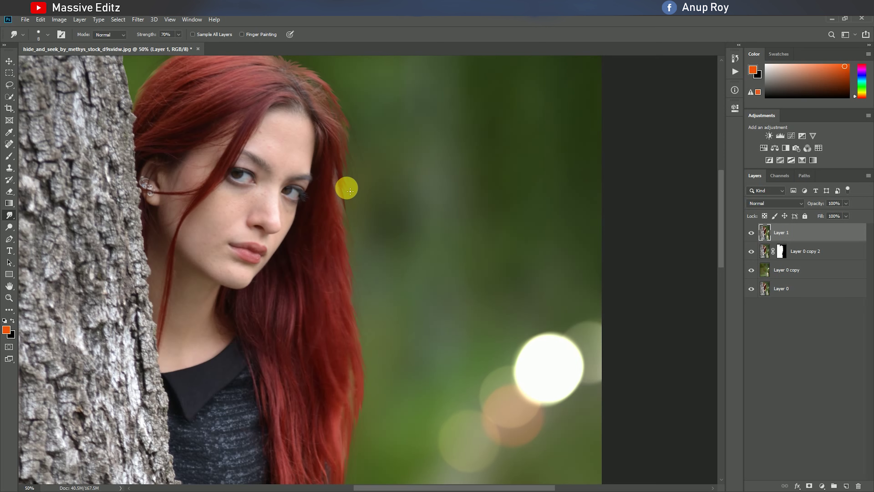
Apply SkinFiner skin smoothing (Balance -21) to Layer 1 and zoom back out
{"action": "left_click", "coordinate": [10, 62]}
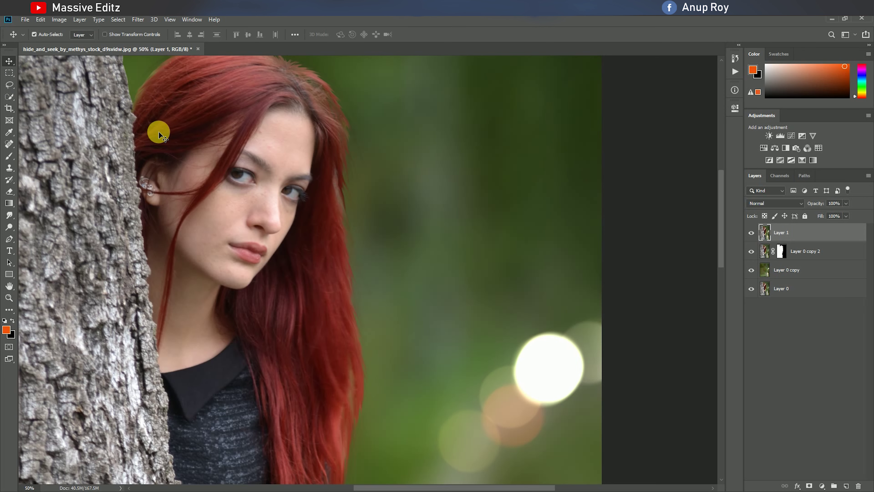
{"action": "left_click_drag", "start_coordinate": [158, 131], "coordinate": [292, 156]}
{"action": "scroll", "coordinate": [296, 161], "scroll_direction": "up", "scroll_amount": 1}
{"action": "scroll", "coordinate": [431, 192], "scroll_direction": "up", "scroll_amount": 1}
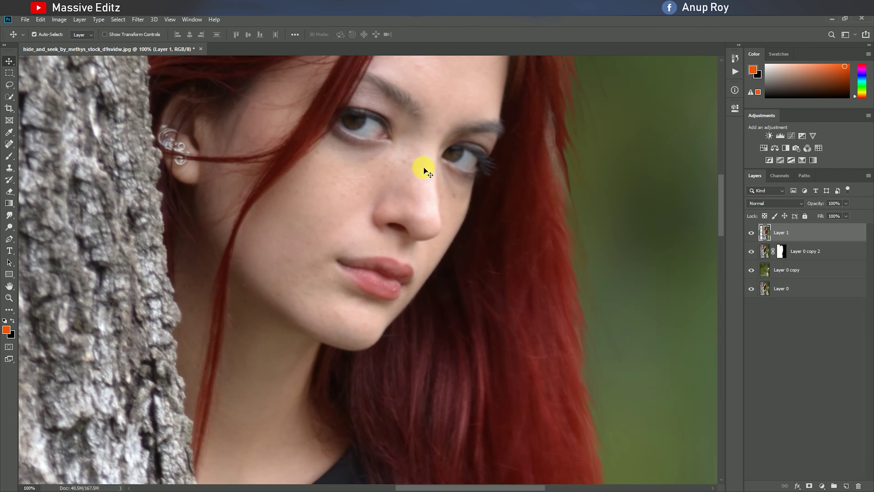
{"action": "scroll", "coordinate": [423, 167], "scroll_direction": "up", "scroll_amount": 2}
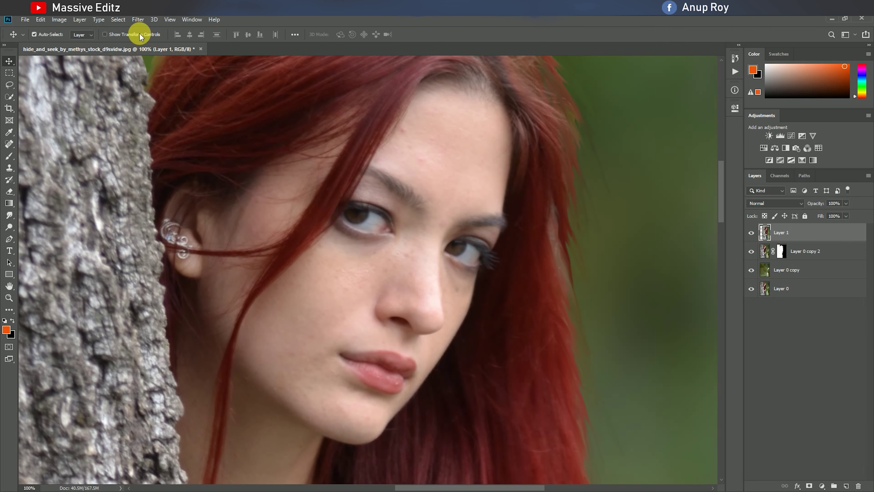
{"action": "left_click", "coordinate": [137, 19]}
{"action": "left_click", "coordinate": [268, 214]}
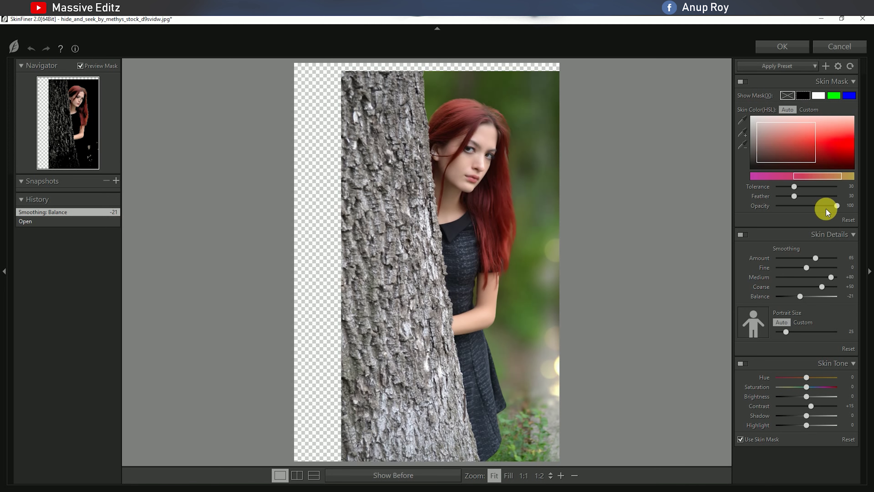
{"action": "left_click", "coordinate": [786, 45]}
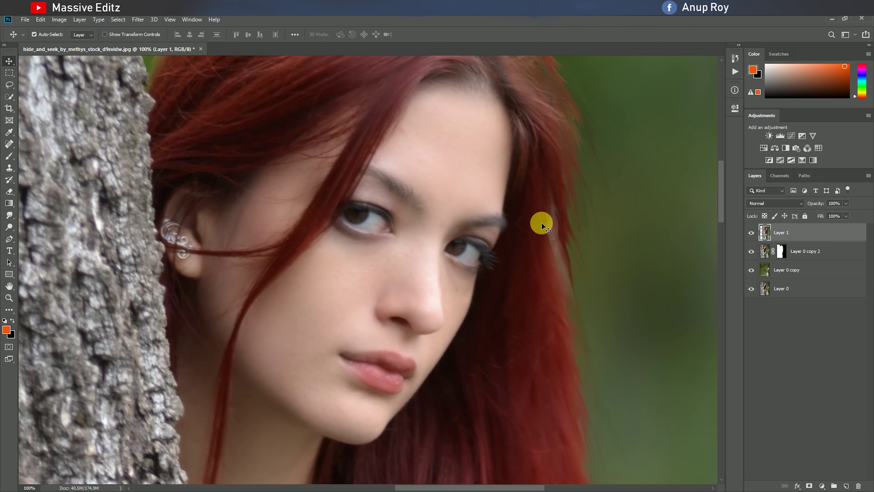
{"action": "key", "text": "ctrl+minus"}
{"action": "key", "text": "ctrl+minus"}
{"action": "key", "text": "ctrl+minus"}
{"action": "key", "text": "ctrl+minus"}
{"action": "key", "text": "ctrl+minus"}
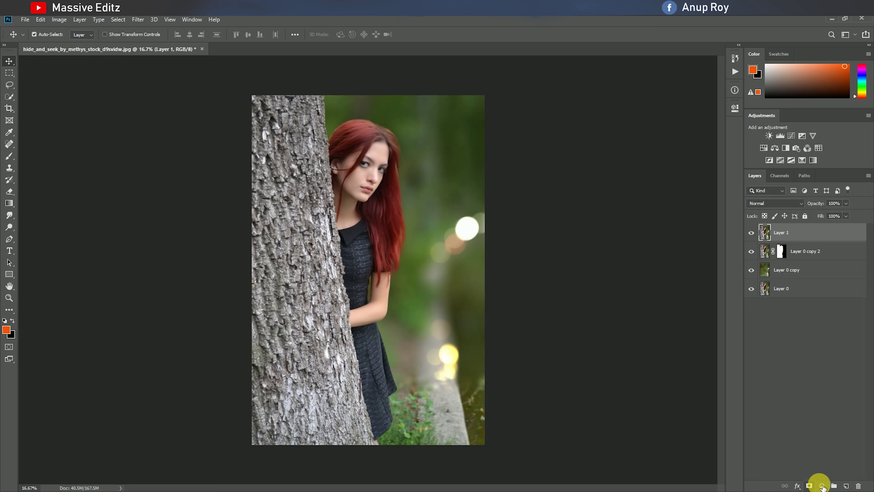
On a new layer, paint a soft white dab near the collar
{"action": "left_click", "coordinate": [846, 486]}
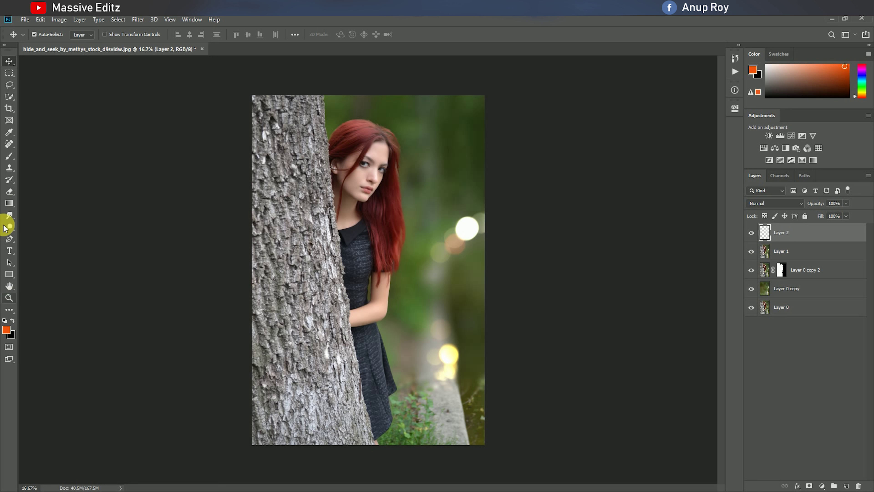
{"action": "left_click", "coordinate": [6, 329]}
{"action": "left_click", "coordinate": [317, 126]}
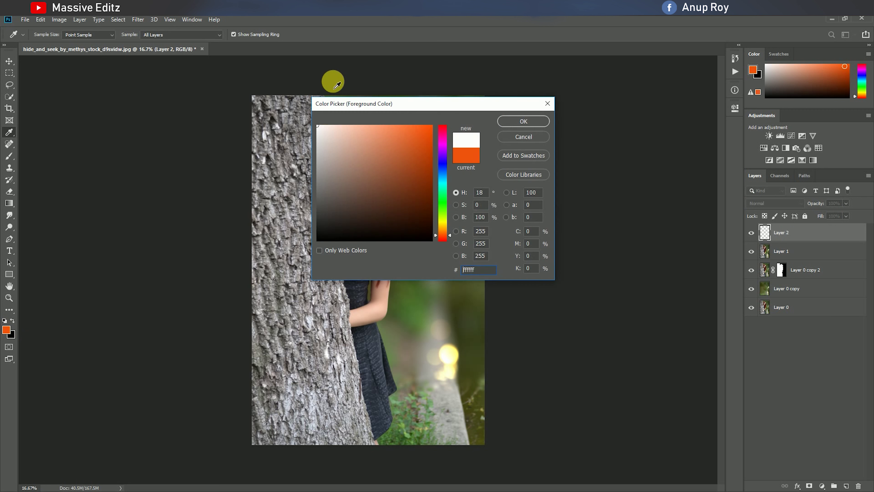
{"action": "left_click", "coordinate": [523, 121]}
{"action": "left_click", "coordinate": [10, 156]}
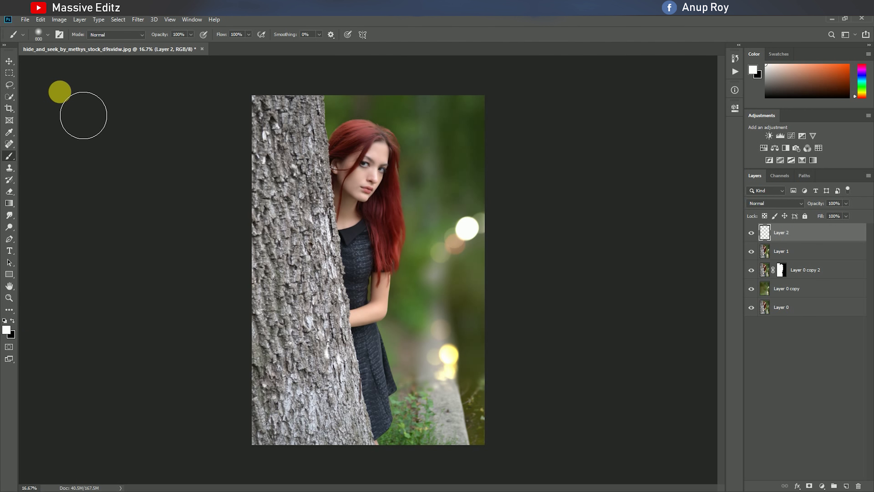
{"action": "left_click", "coordinate": [395, 235]}
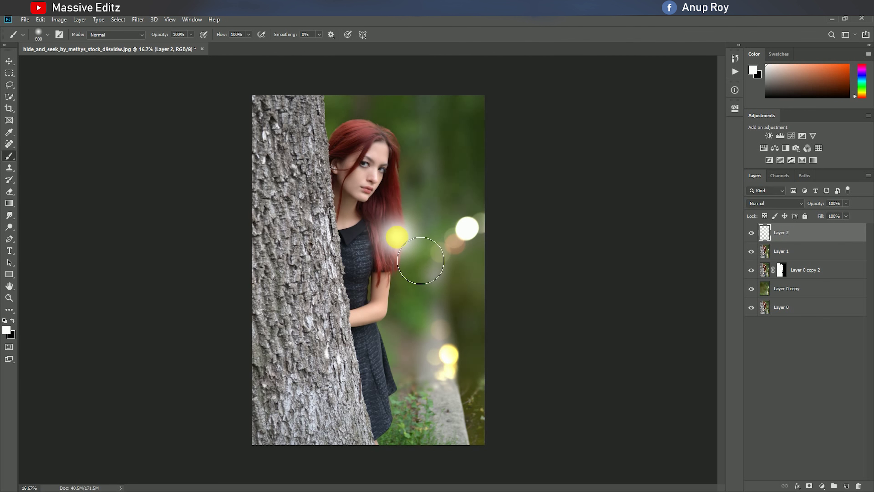
Scale the white dab to 200% and move it up and to the right
{"action": "left_click", "coordinate": [8, 64]}
{"action": "key", "text": "ctrl+t"}
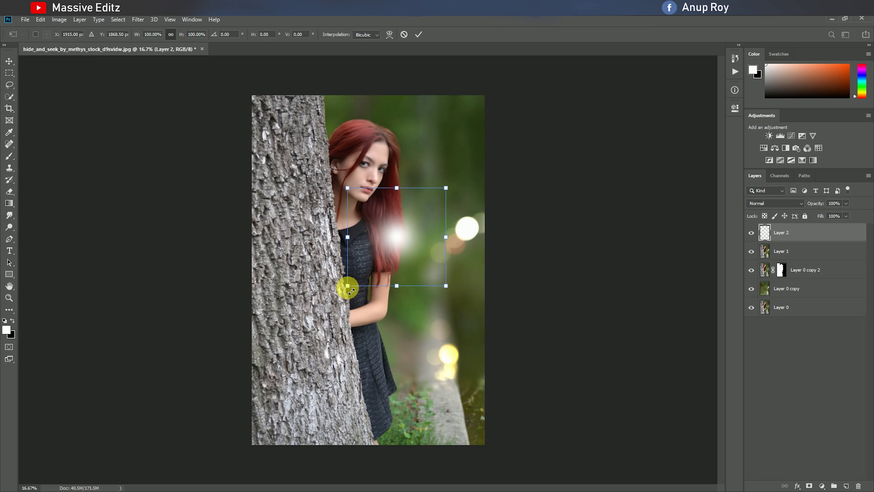
{"action": "left_click_drag", "start_coordinate": [348, 286], "coordinate": [253, 390]}
{"action": "left_click_drag", "start_coordinate": [347, 279], "coordinate": [449, 119]}
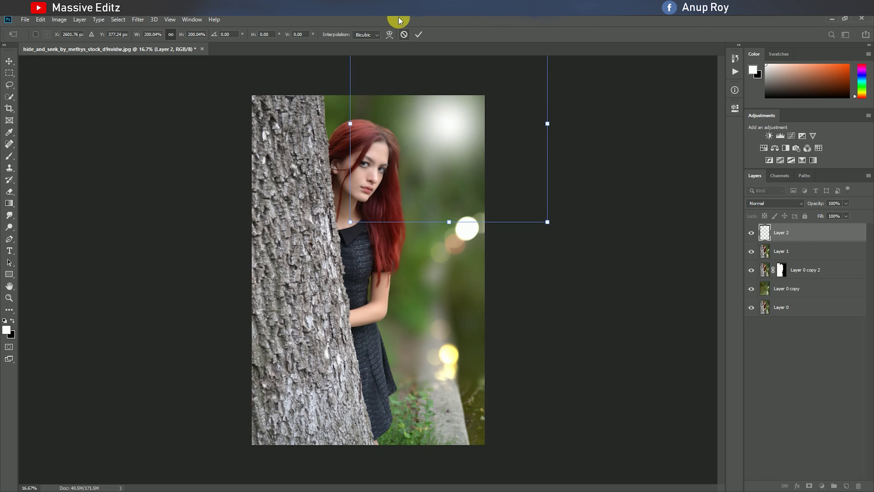
{"action": "left_click", "coordinate": [418, 34]}
Gaussian-blur the white dab at 33.2 px and set its blend mode to Screen
{"action": "left_click", "coordinate": [138, 19]}
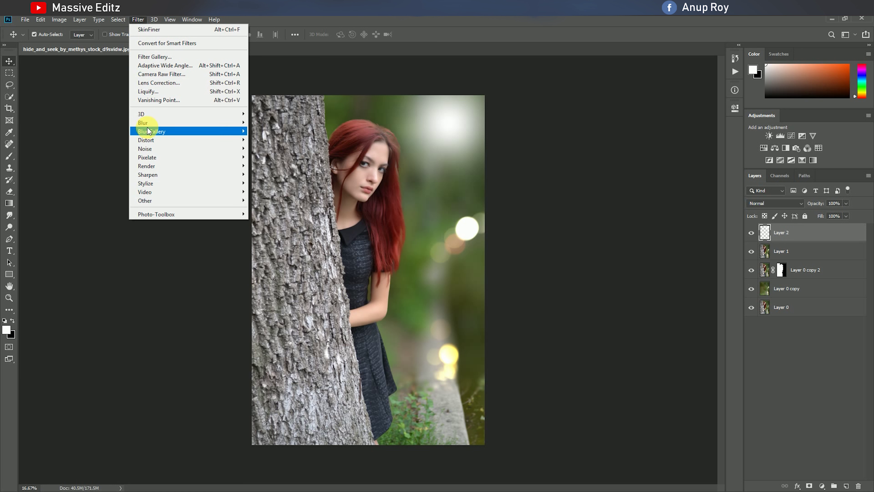
{"action": "left_click", "coordinate": [267, 149]}
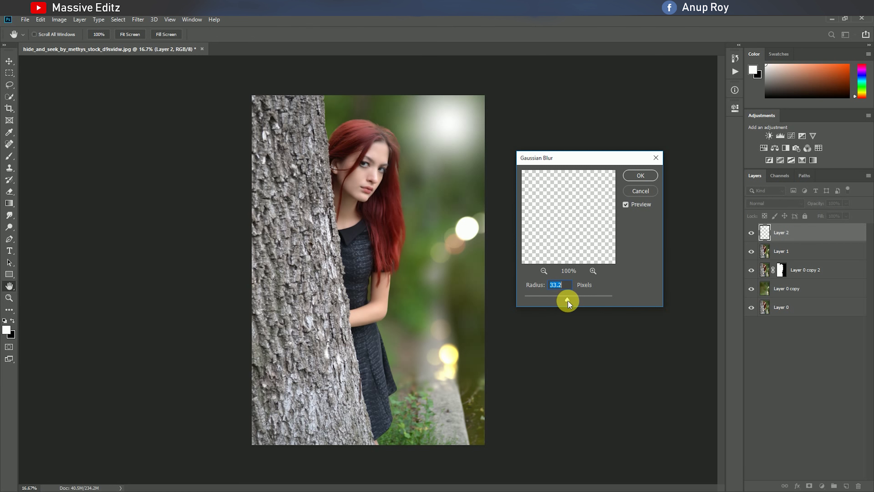
{"action": "left_click", "coordinate": [646, 176]}
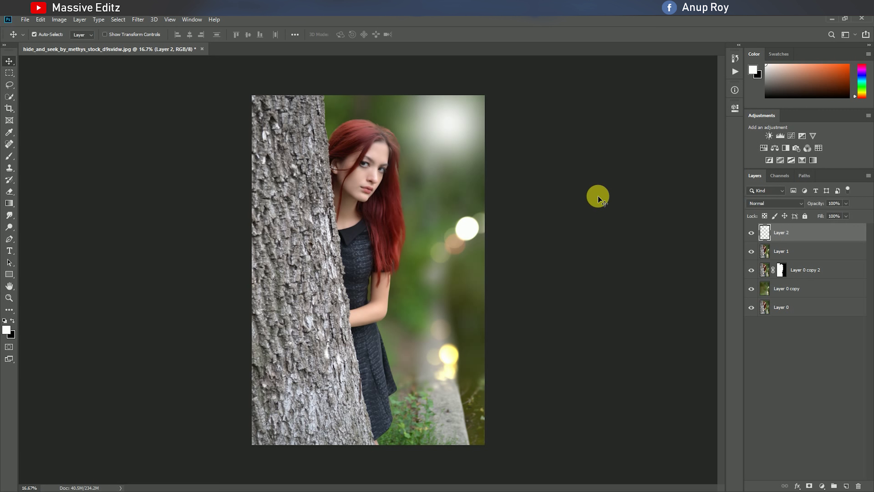
{"action": "left_click", "coordinate": [763, 204]}
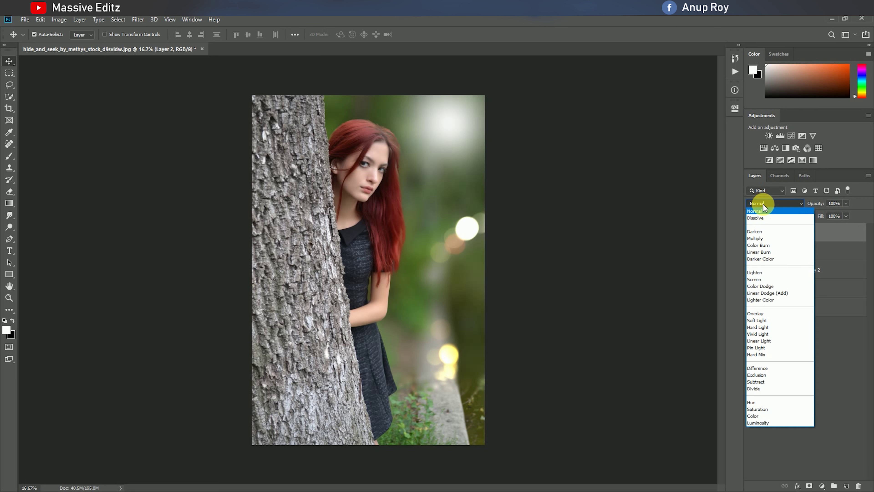
{"action": "left_click", "coordinate": [777, 278]}
{"action": "left_click", "coordinate": [825, 481]}
{"action": "left_click", "coordinate": [836, 489]}
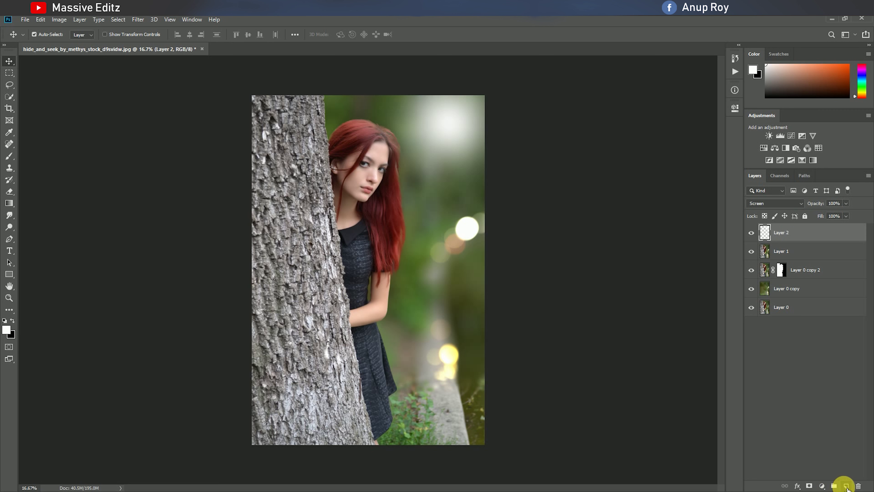
On a new Layer 3, paint a soft orange dab over the hair
{"action": "left_click", "coordinate": [846, 486]}
{"action": "left_click", "coordinate": [8, 331]}
{"action": "left_click", "coordinate": [395, 144]}
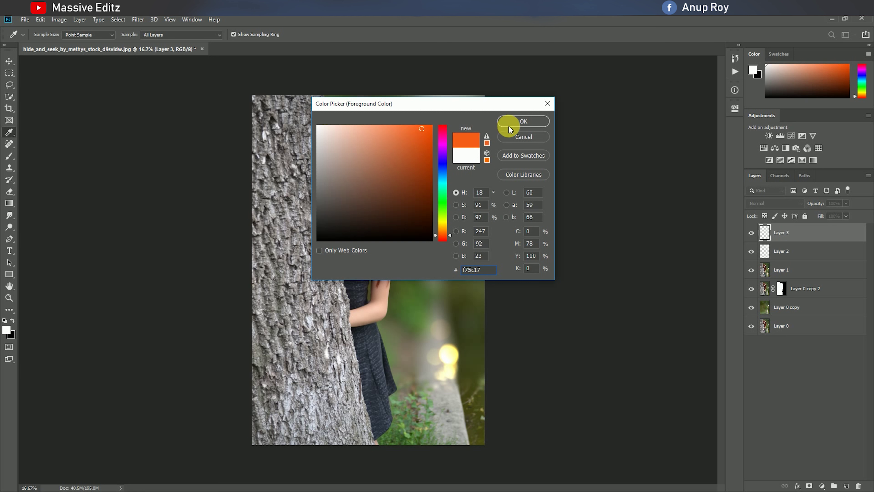
{"action": "left_click", "coordinate": [509, 129]}
{"action": "left_click", "coordinate": [10, 155]}
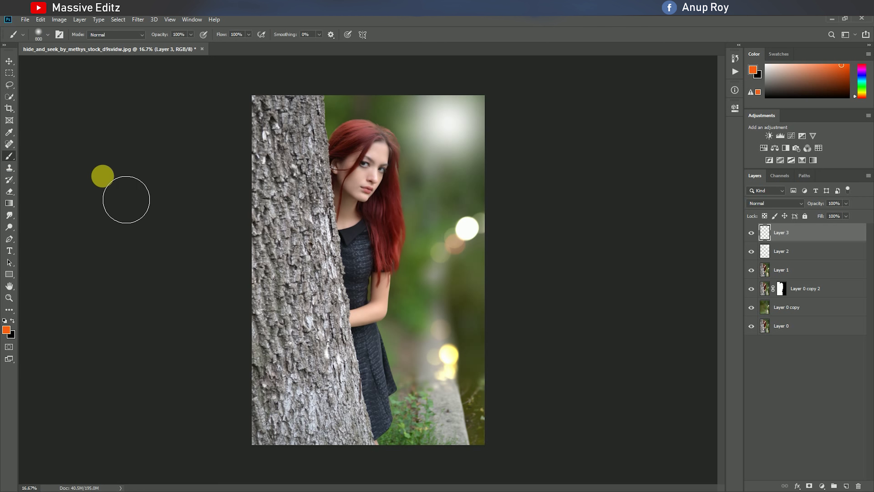
{"action": "left_click", "coordinate": [379, 245]}
Enlarge the orange dab to about 241% and move it to the top-right corner
{"action": "left_click", "coordinate": [9, 61]}
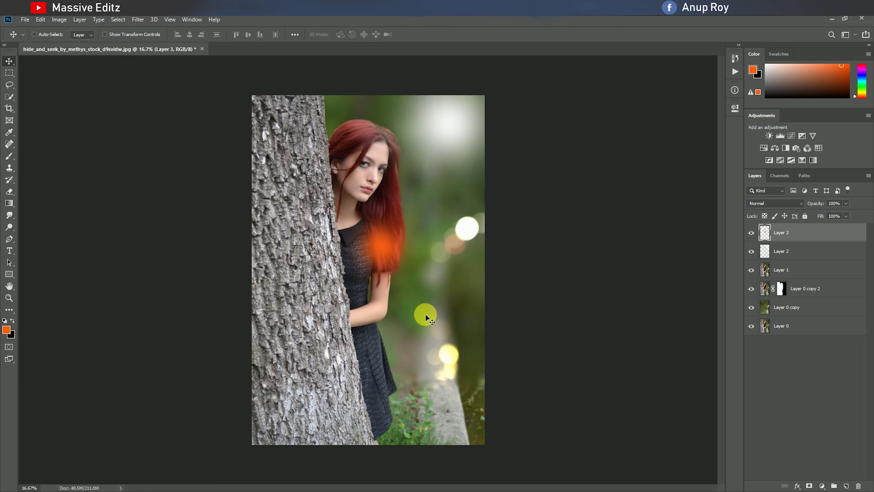
{"action": "key", "text": "ctrl+t"}
{"action": "left_click_drag", "start_coordinate": [429, 195], "coordinate": [492, 134]}
{"action": "left_click_drag", "start_coordinate": [509, 120], "coordinate": [570, 57]}
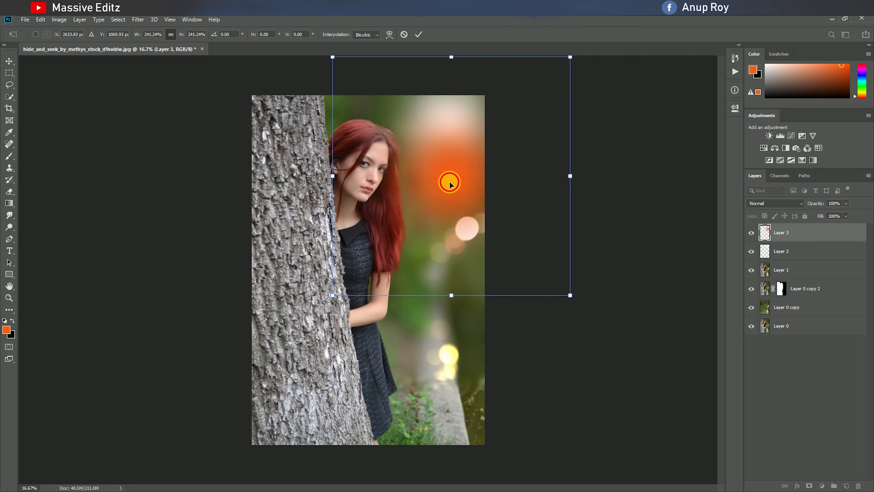
{"action": "left_click_drag", "start_coordinate": [449, 183], "coordinate": [471, 102]}
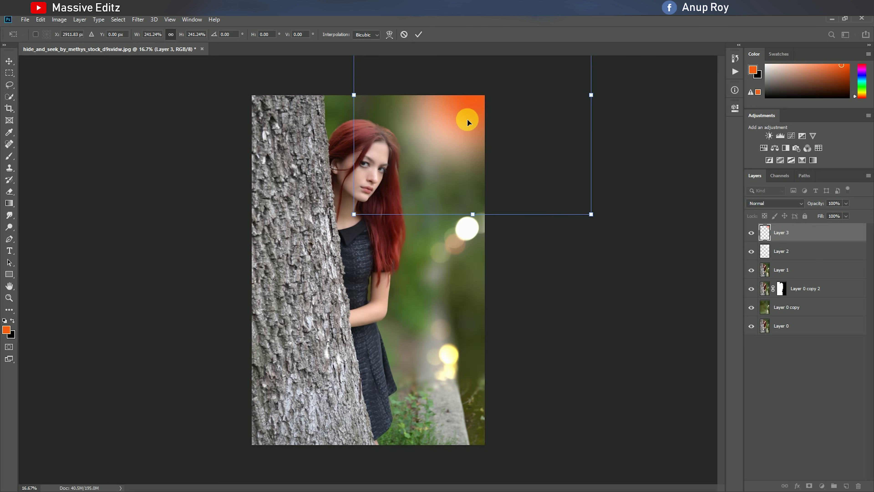
{"action": "left_click", "coordinate": [419, 34]}
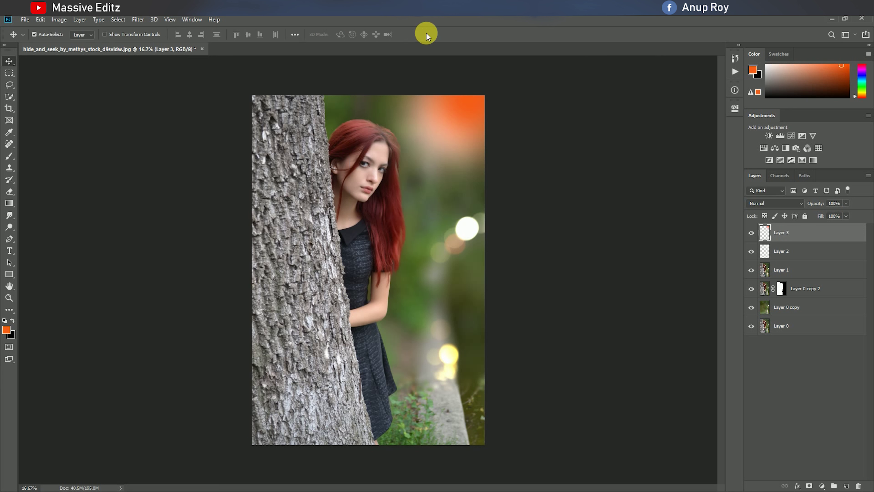
Gaussian-blur the orange dab at 81.2 px and blend it with Screen
{"action": "left_click", "coordinate": [138, 19]}
{"action": "mouse_move", "coordinate": [143, 122]}
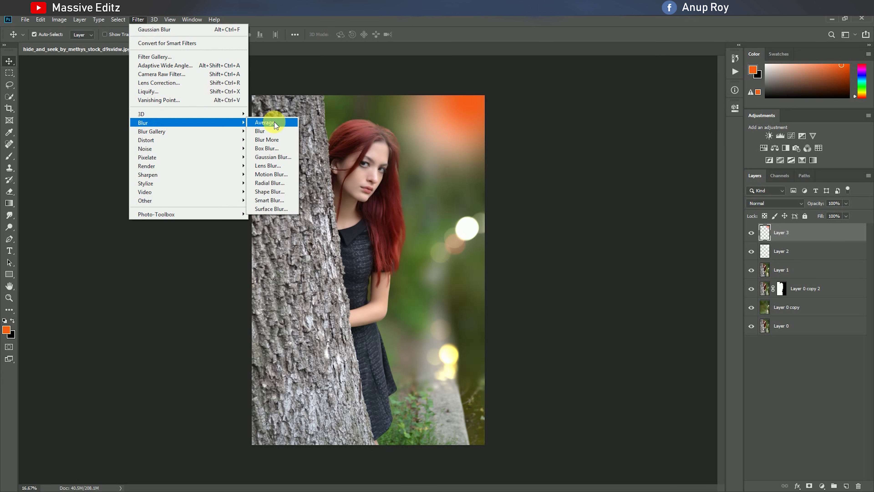
{"action": "left_click", "coordinate": [268, 157]}
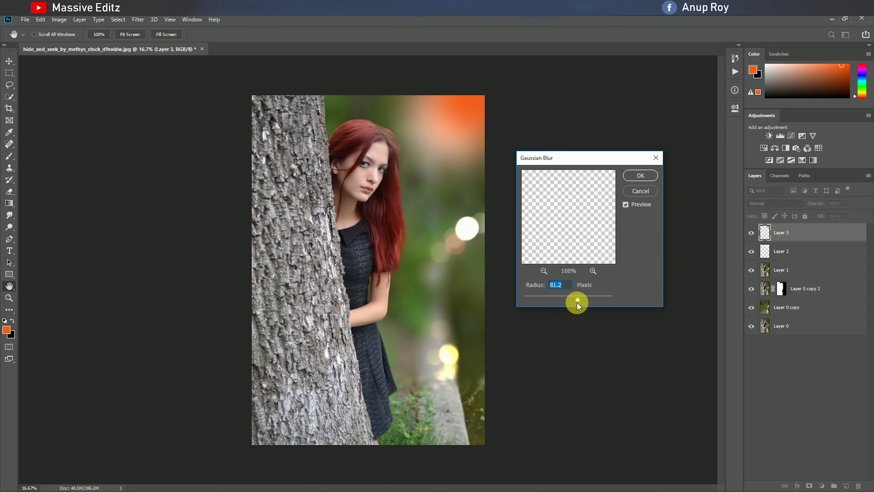
{"action": "left_click", "coordinate": [641, 176]}
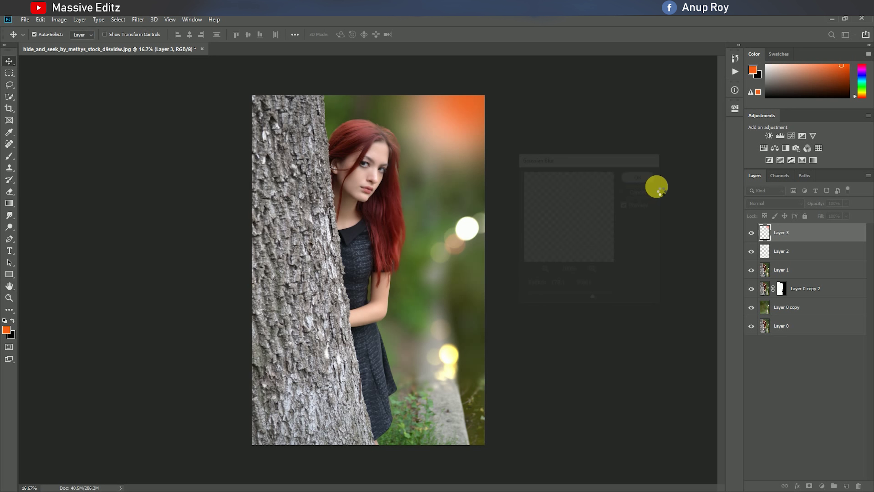
{"action": "left_click", "coordinate": [774, 203]}
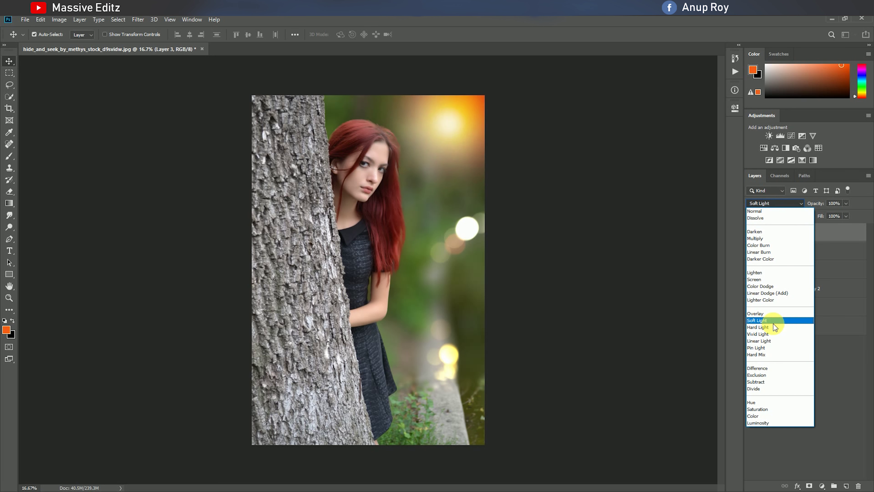
{"action": "left_click", "coordinate": [774, 280]}
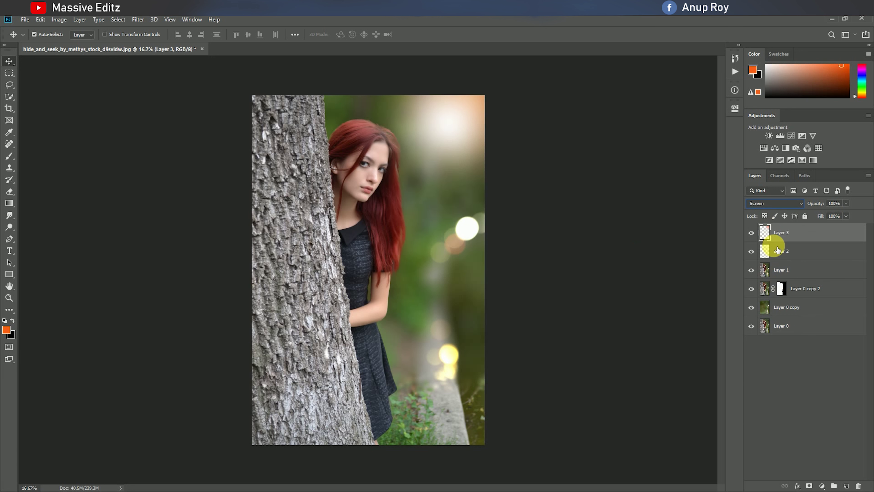
{"action": "left_click", "coordinate": [782, 253]}
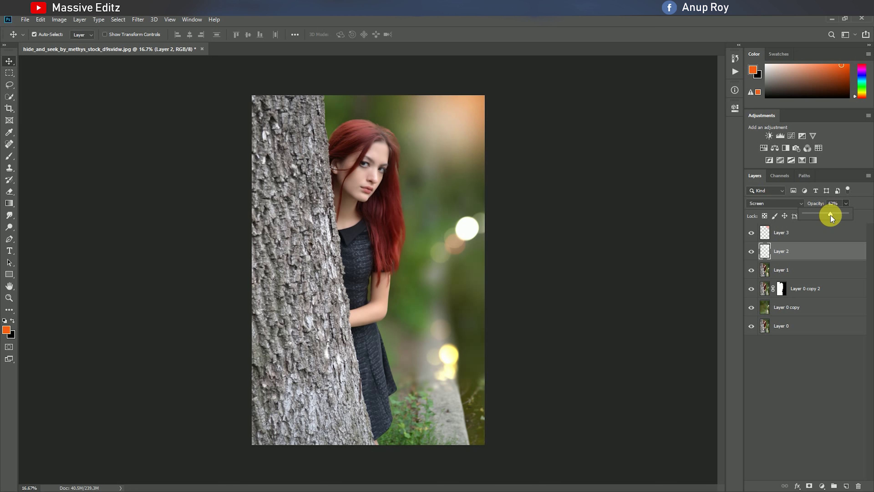
Lower Layer 2's opacity to 26% and scale both glow layers together to about 112%
{"action": "left_click_drag", "start_coordinate": [827, 214], "coordinate": [819, 216]}
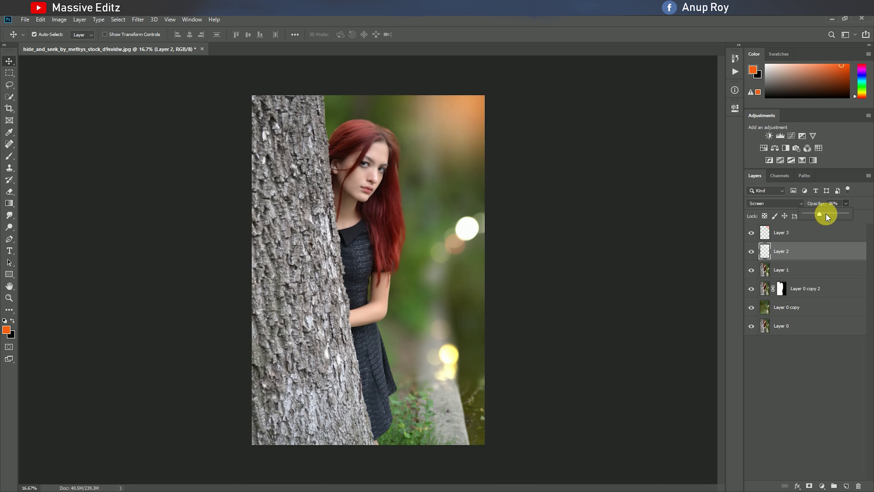
{"action": "left_click", "coordinate": [798, 236], "text": "shift"}
{"action": "key", "text": "ctrl+t"}
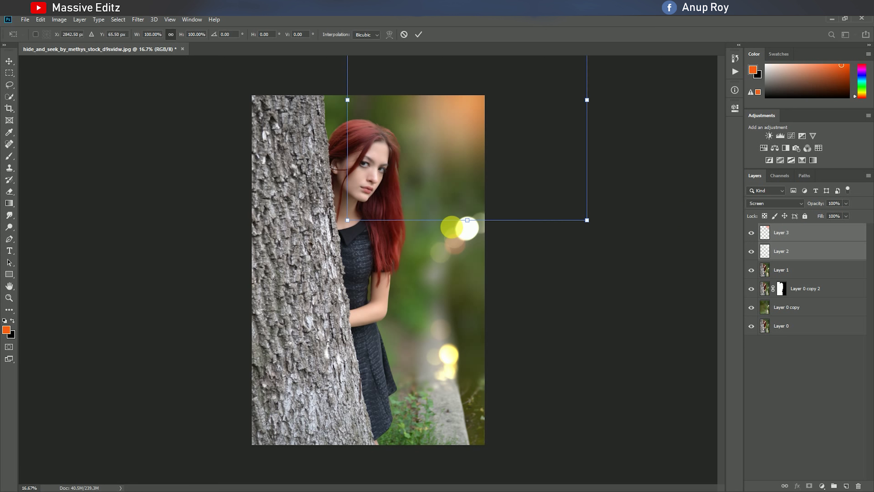
{"action": "left_click_drag", "start_coordinate": [341, 227], "coordinate": [322, 261]}
{"action": "left_click_drag", "start_coordinate": [471, 172], "coordinate": [491, 171]}
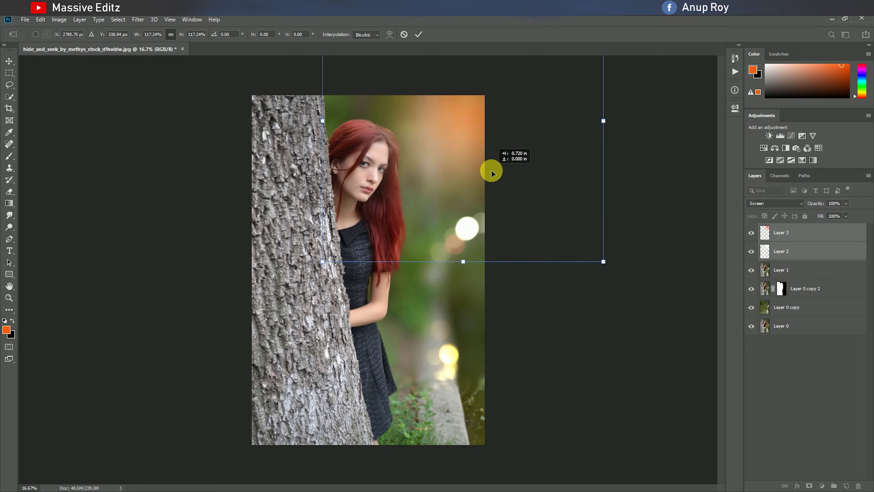
{"action": "left_click_drag", "start_coordinate": [323, 261], "coordinate": [335, 248]}
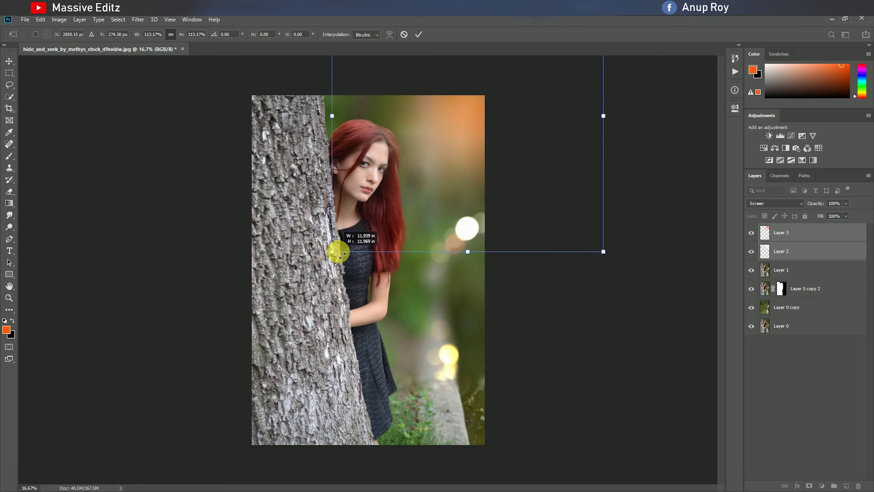
Group Layer 2 and Layer 3 into Group 1
{"action": "left_click", "coordinate": [806, 233]}
{"action": "left_click", "coordinate": [805, 253], "text": "ctrl"}
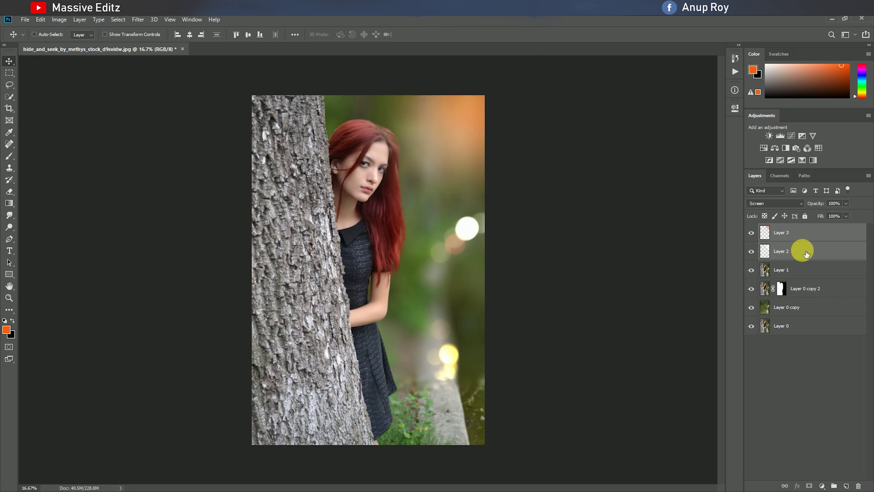
{"action": "key", "text": "ctrl+g"}
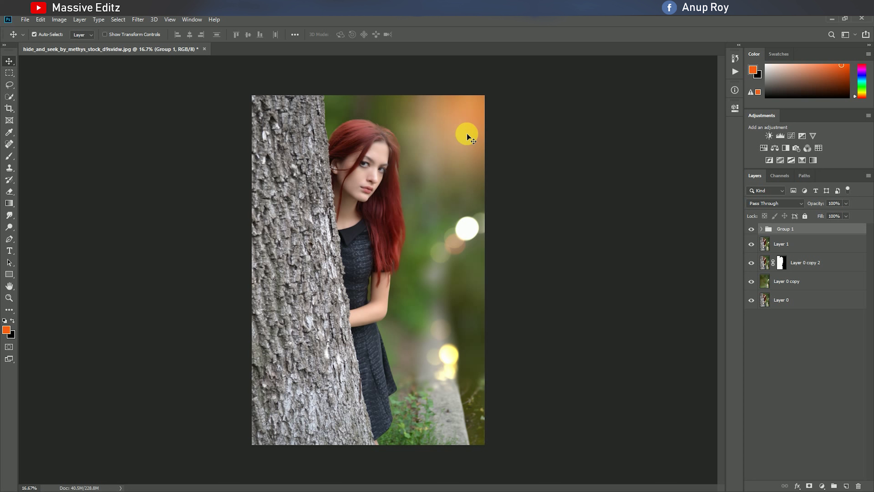
Add a Brightness/Contrast adjustment layer with Brightness 8 and Contrast 33
{"action": "left_click", "coordinate": [821, 486]}
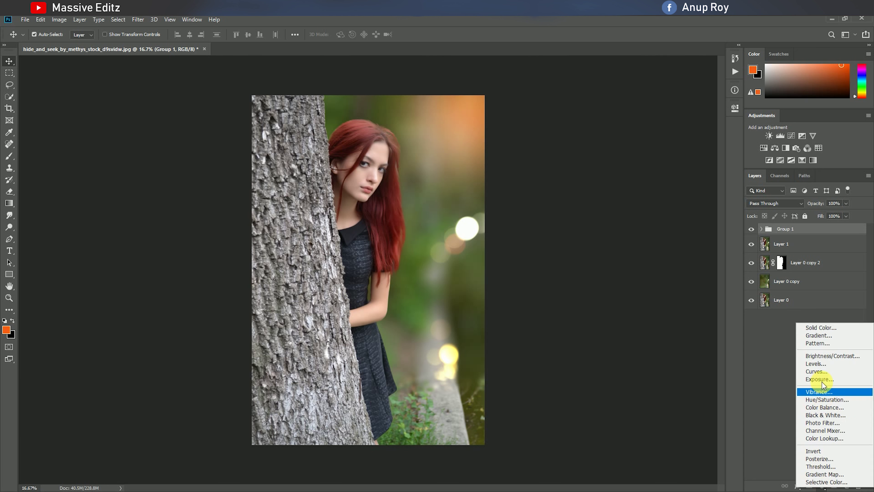
{"action": "left_click", "coordinate": [822, 356]}
{"action": "left_click_drag", "start_coordinate": [657, 160], "coordinate": [674, 178]}
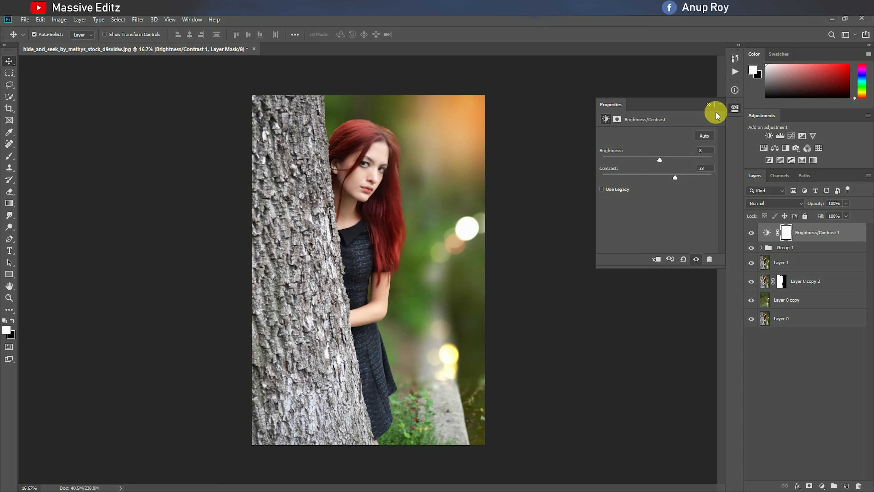
{"action": "left_click", "coordinate": [709, 105]}
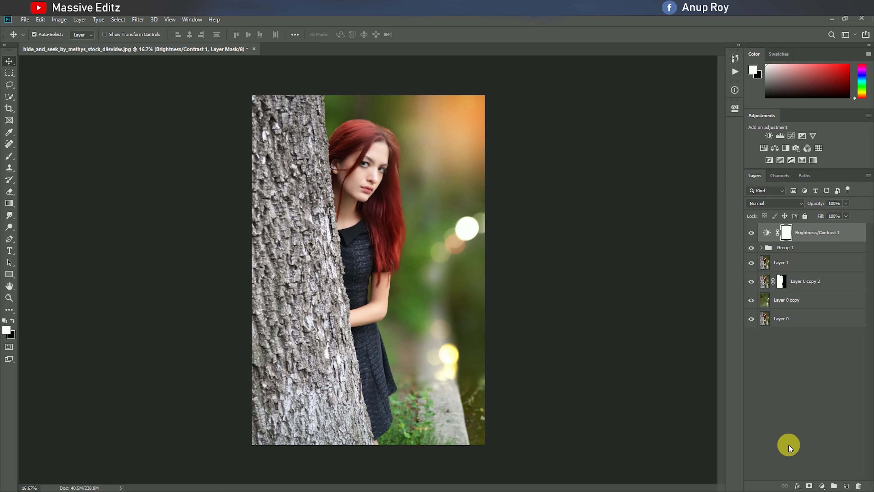
Add a Levels adjustment layer with black input 38 and midtones 0.71
{"action": "left_click", "coordinate": [822, 485]}
{"action": "left_click", "coordinate": [814, 360]}
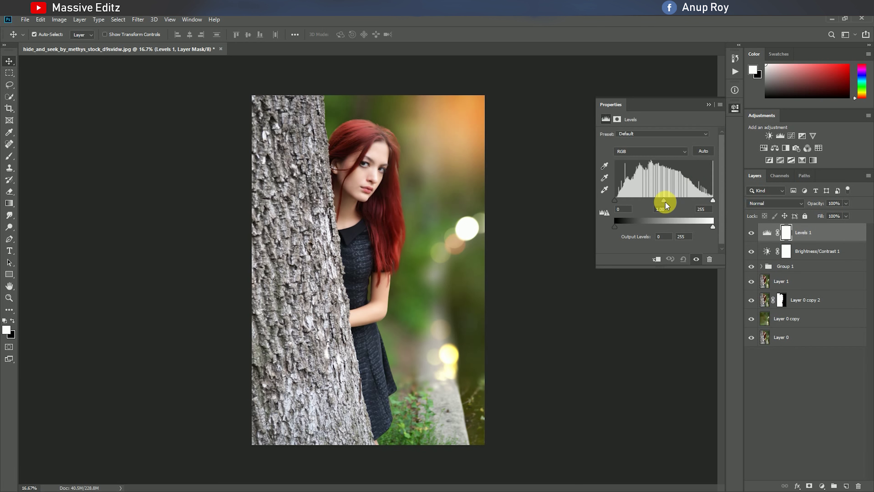
{"action": "left_click_drag", "start_coordinate": [665, 202], "coordinate": [675, 202]}
{"action": "left_click_drag", "start_coordinate": [614, 202], "coordinate": [630, 205]}
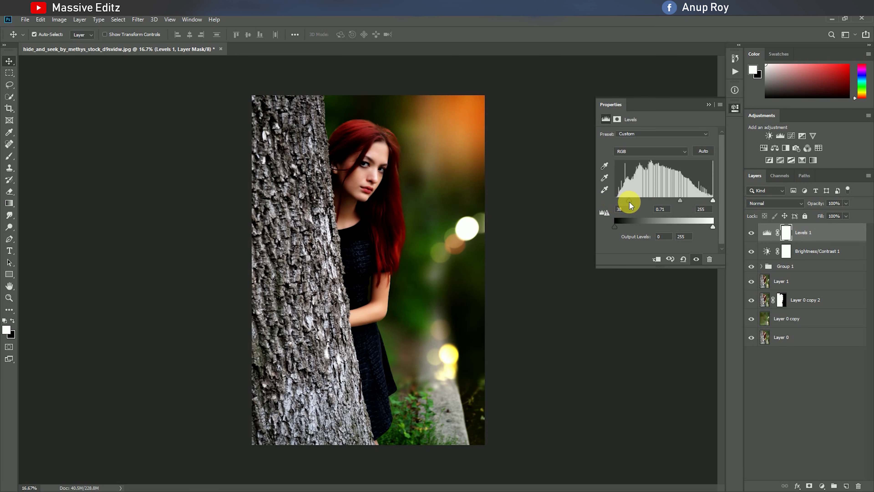
{"action": "left_click", "coordinate": [708, 104]}
Invert the Levels 1 mask and paint darkening onto the tree trunk with a 52% brush
{"action": "key", "text": "ctrl+i"}
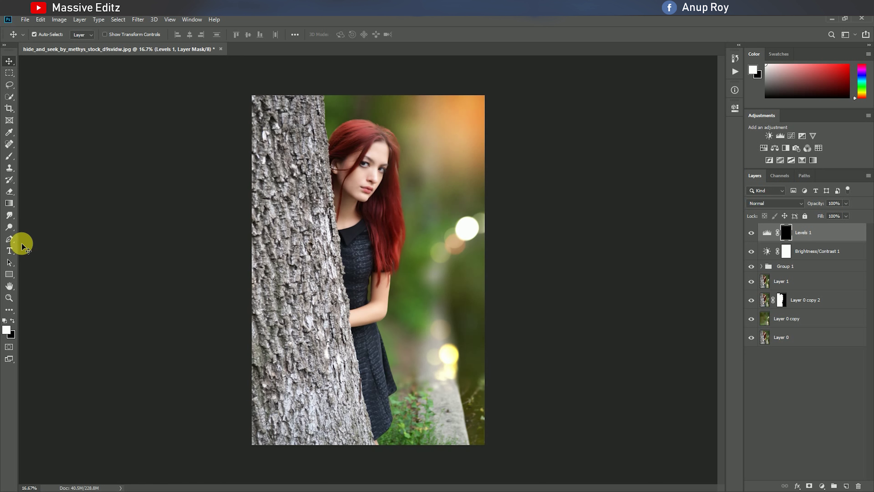
{"action": "left_click", "coordinate": [10, 157]}
{"action": "left_click_drag", "start_coordinate": [266, 122], "coordinate": [263, 276]}
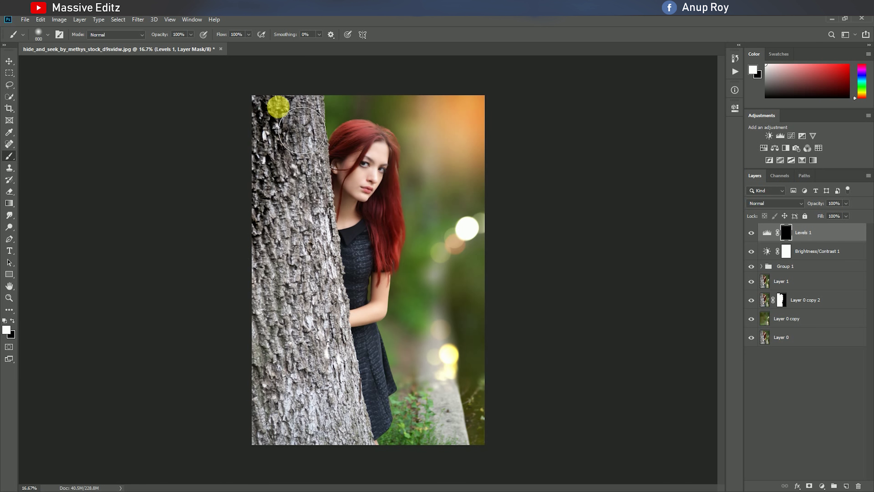
{"action": "left_click", "coordinate": [188, 42]}
{"action": "left_click_drag", "start_coordinate": [172, 49], "coordinate": [166, 47]}
Darken more trunk, the right bokeh background and the dress, then toggle Levels to compare
{"action": "left_click_drag", "start_coordinate": [304, 103], "coordinate": [296, 458]}
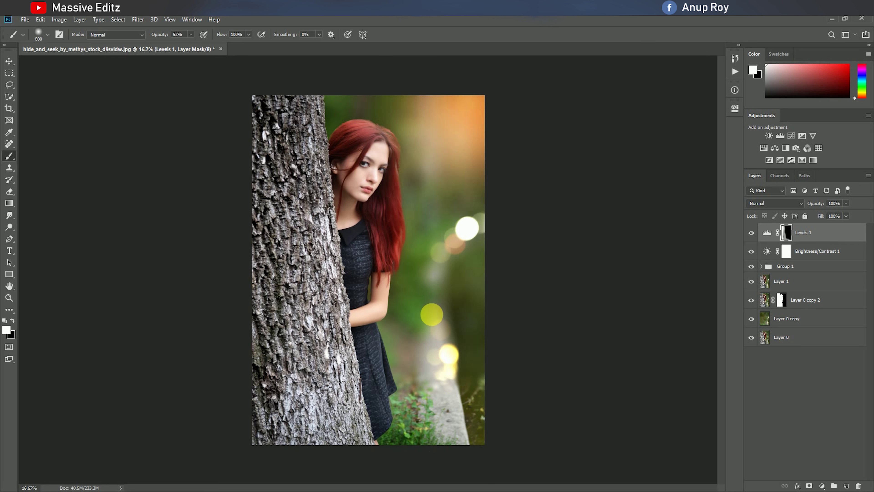
{"action": "left_click_drag", "start_coordinate": [431, 314], "coordinate": [430, 466]}
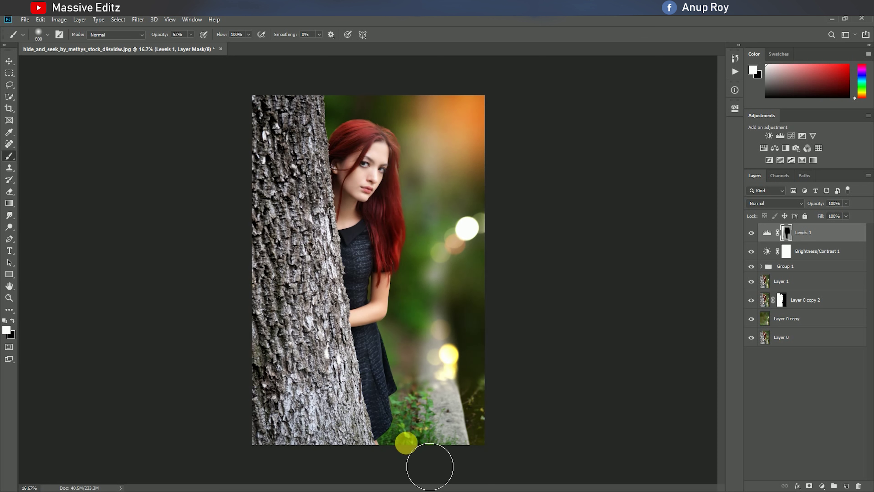
{"action": "mouse_move", "coordinate": [350, 176]}
{"action": "left_mouse_down"}
{"action": "mouse_move", "coordinate": [372, 335]}
{"action": "mouse_move", "coordinate": [375, 444]}
{"action": "mouse_move", "coordinate": [309, 164]}
{"action": "mouse_move", "coordinate": [345, 145]}
{"action": "mouse_move", "coordinate": [286, 491]}
{"action": "left_mouse_up"}
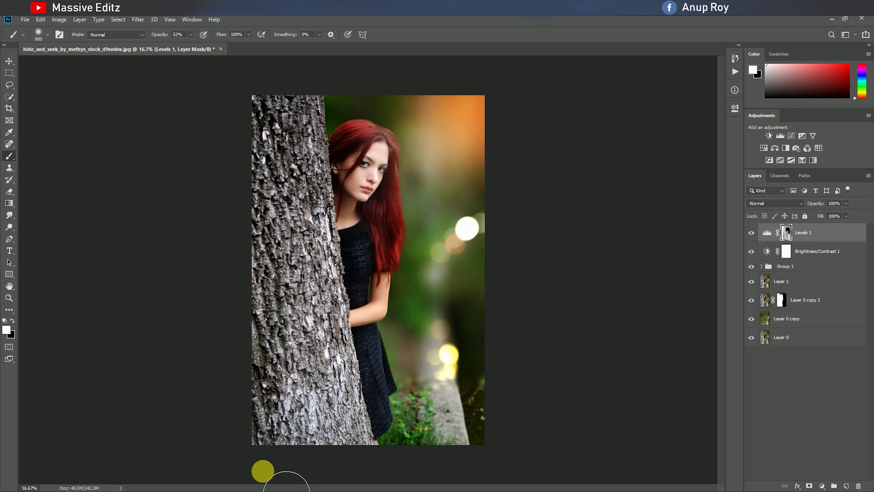
{"action": "left_click", "coordinate": [751, 233]}
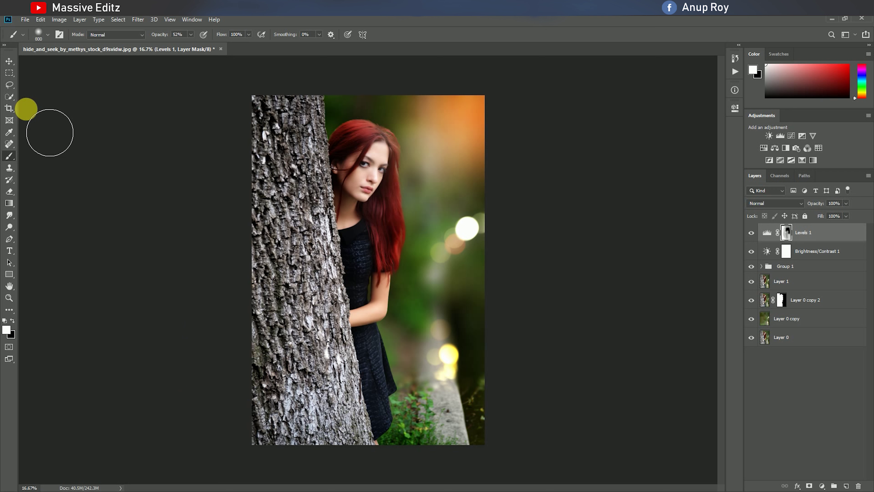
{"action": "left_click", "coordinate": [10, 61]}
Add a Curves 1 layer darkening the midtones, then stamp all visible layers into Layer 4
{"action": "left_click", "coordinate": [821, 485]}
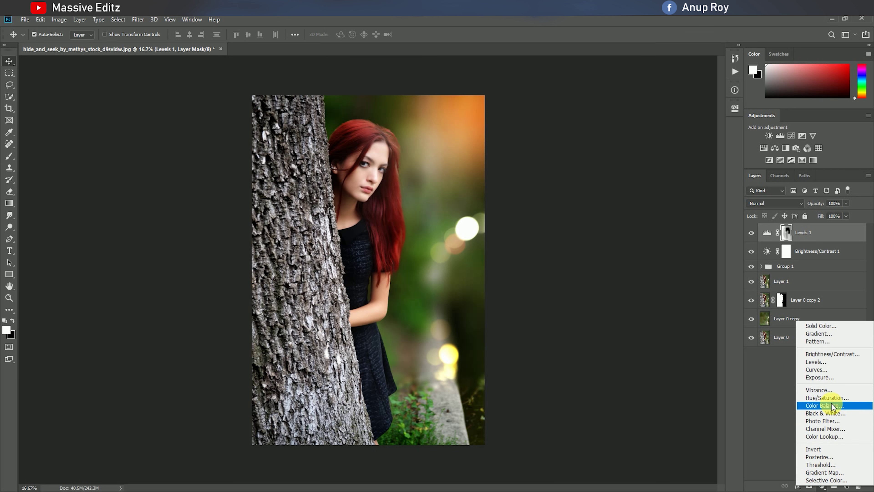
{"action": "left_click", "coordinate": [836, 369]}
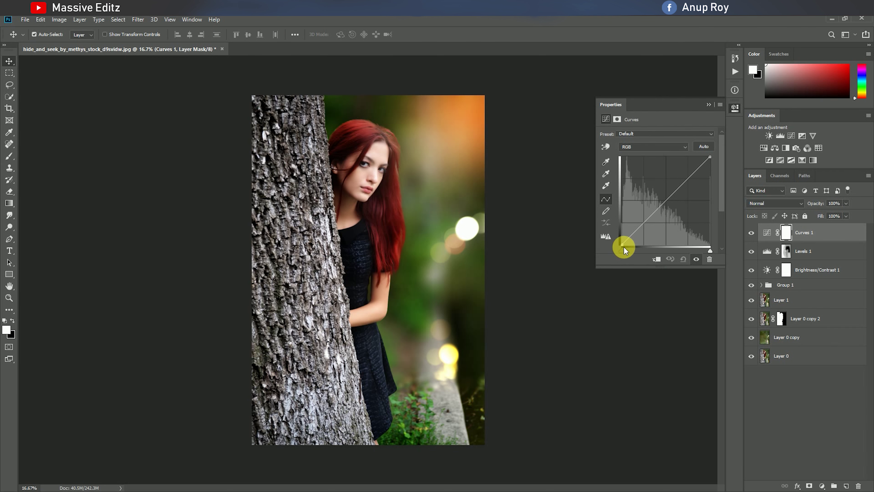
{"action": "left_click_drag", "start_coordinate": [621, 246], "coordinate": [646, 225]}
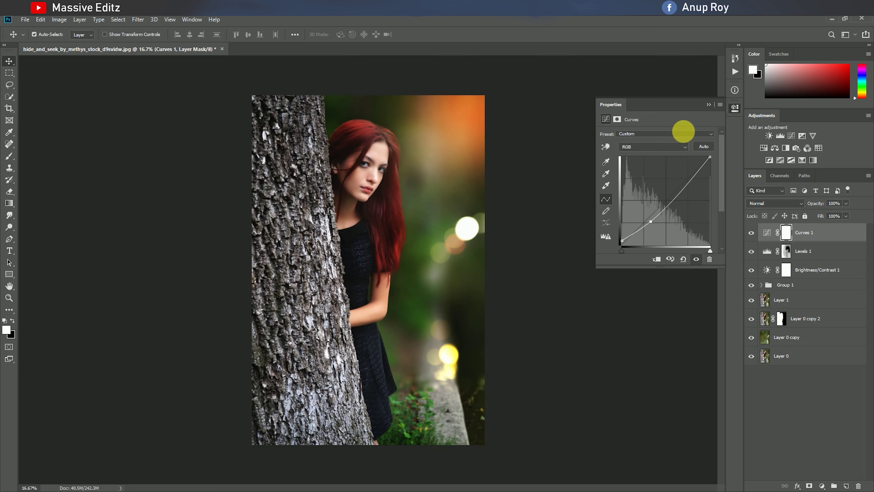
{"action": "left_click", "coordinate": [708, 105]}
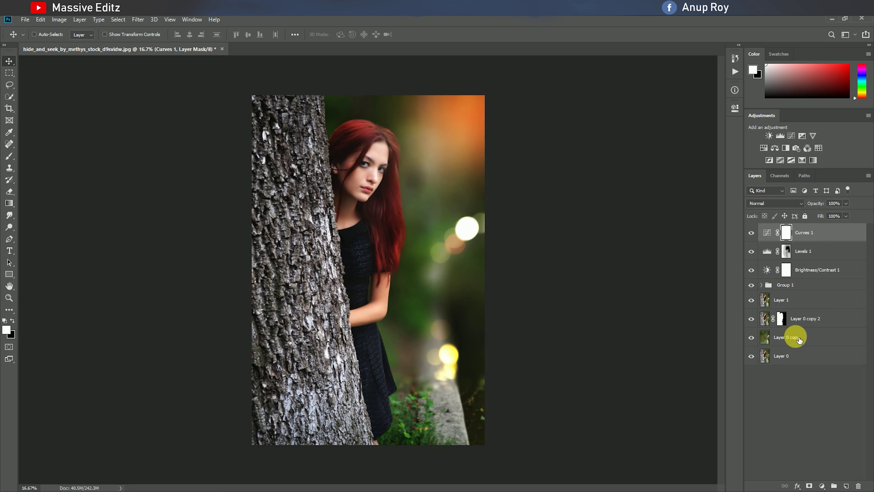
{"action": "key", "text": "ctrl+shift+alt+e"}
{"action": "left_click", "coordinate": [138, 19]}
In Camera Raw, set temperature +4, raise exposure, contrast and texture +17, and vibrance -21
{"action": "left_click", "coordinate": [157, 74]}
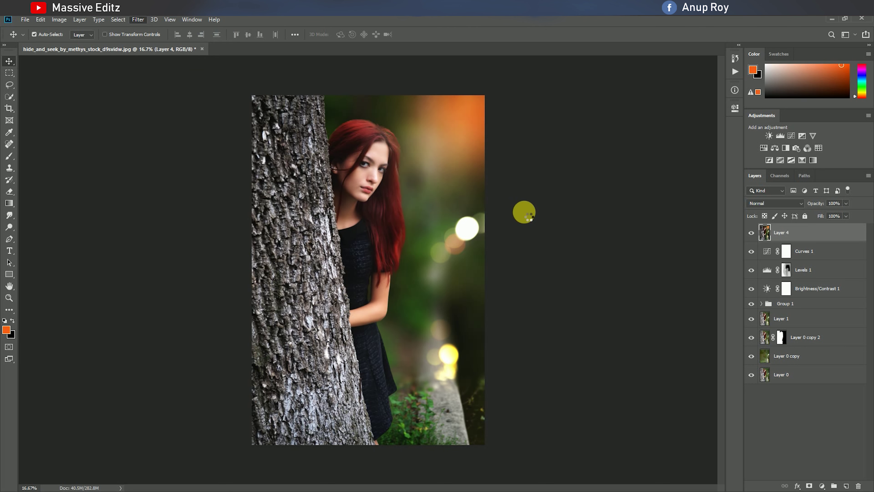
{"action": "left_click_drag", "start_coordinate": [662, 193], "coordinate": [665, 189]}
{"action": "left_click_drag", "start_coordinate": [669, 230], "coordinate": [673, 246]}
{"action": "left_click", "coordinate": [667, 276]}
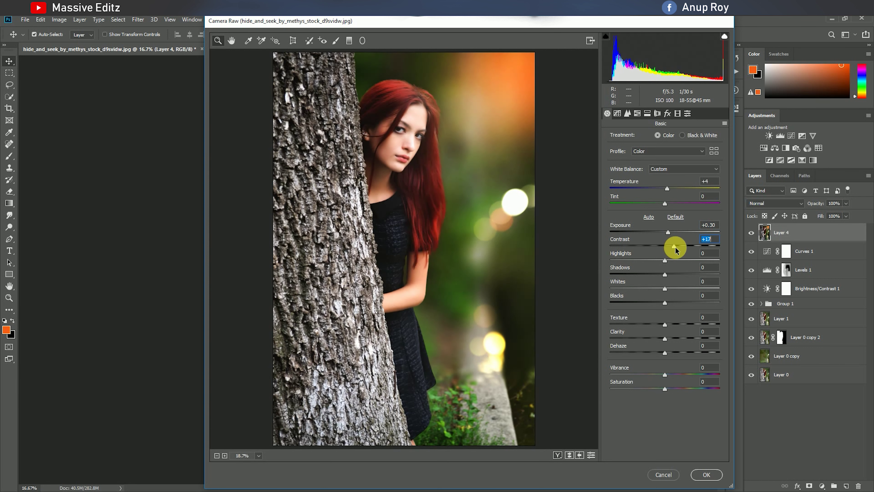
{"action": "left_click_drag", "start_coordinate": [664, 325], "coordinate": [674, 325]}
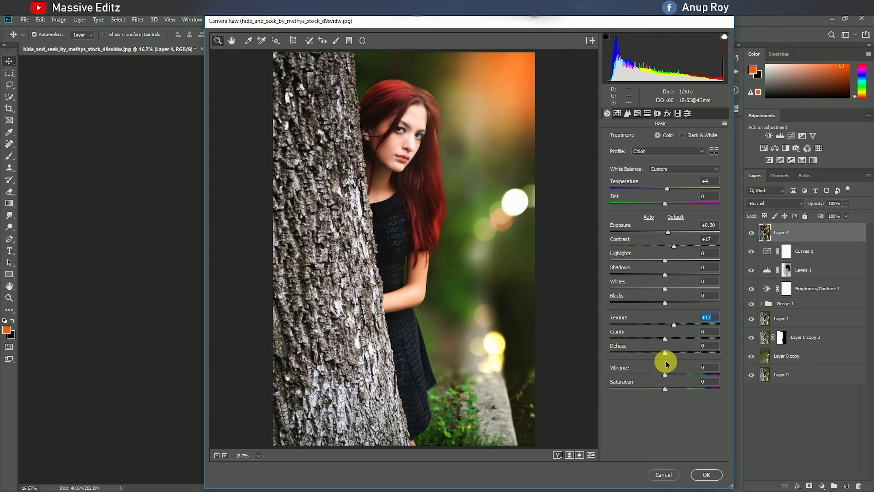
{"action": "left_click_drag", "start_coordinate": [666, 376], "coordinate": [653, 378]}
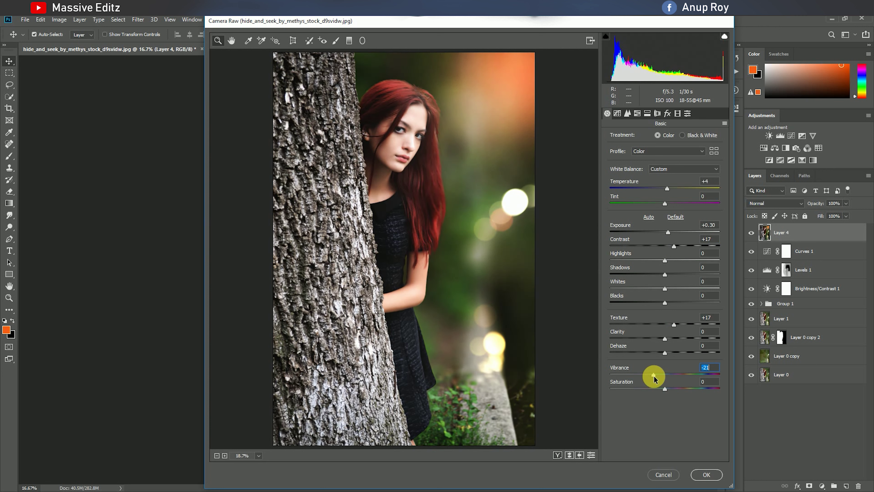
Shape the tone curve with lifted blacks; set sharpening about 45 and luminance noise reduction 24
{"action": "left_click", "coordinate": [617, 114]}
{"action": "left_click", "coordinate": [636, 267]}
{"action": "left_click", "coordinate": [685, 220]}
{"action": "left_click_drag", "start_coordinate": [607, 295], "coordinate": [606, 289]}
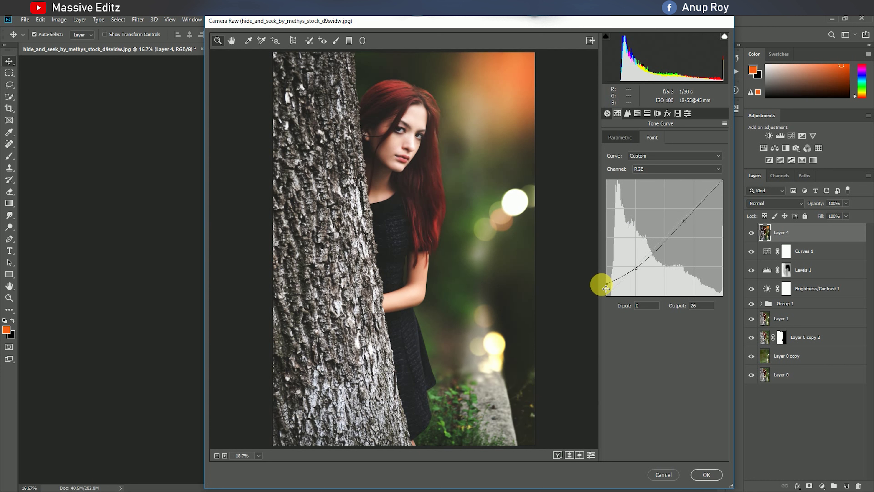
{"action": "left_click", "coordinate": [627, 114]}
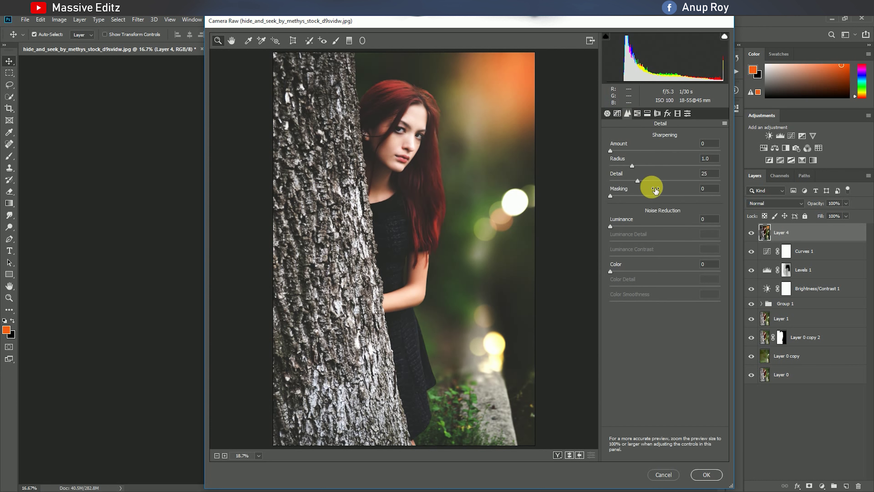
{"action": "left_click_drag", "start_coordinate": [610, 151], "coordinate": [644, 151]}
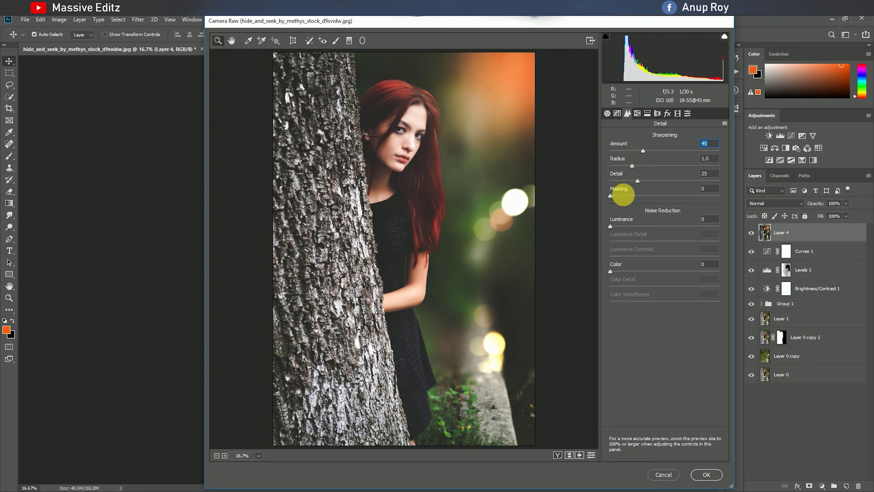
{"action": "left_click_drag", "start_coordinate": [610, 226], "coordinate": [636, 226]}
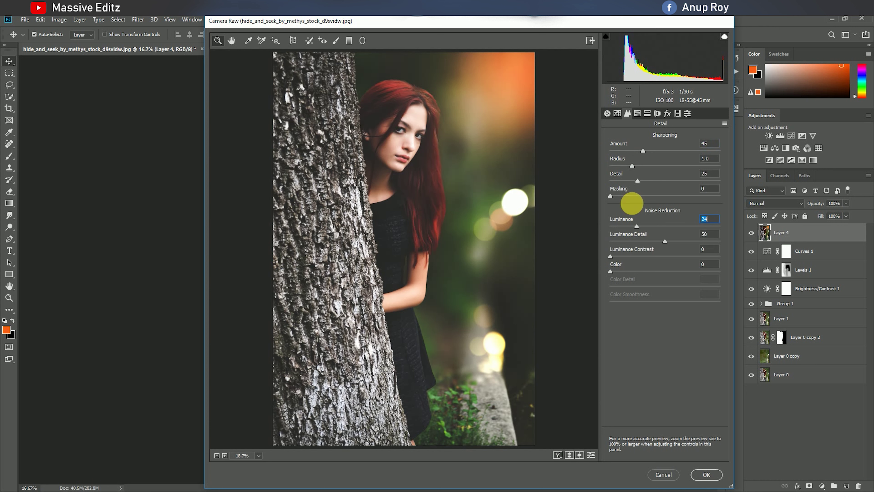
Desaturate greens -87 and aquas -69, brighten and redden oranges, and darken aquas and greens
{"action": "left_click", "coordinate": [637, 114]}
{"action": "left_click", "coordinate": [644, 137]}
{"action": "left_click_drag", "start_coordinate": [664, 216], "coordinate": [617, 215]}
{"action": "left_click_drag", "start_coordinate": [663, 232], "coordinate": [627, 239]}
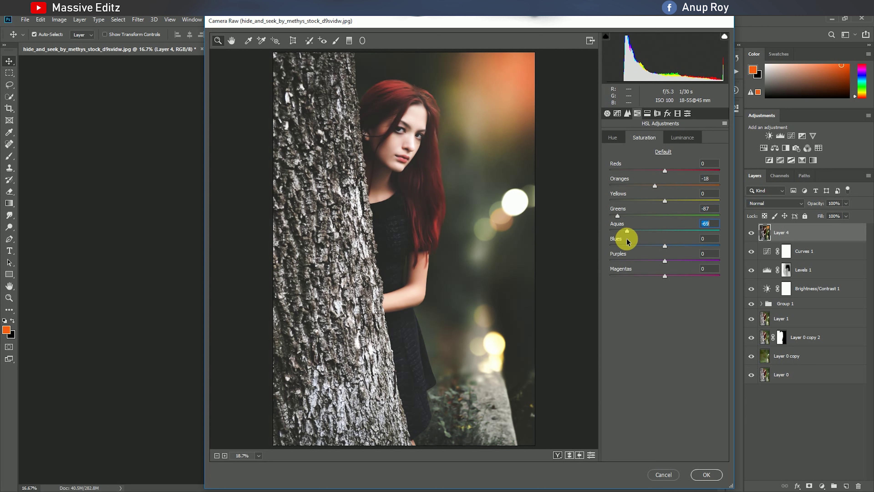
{"action": "left_click", "coordinate": [682, 137]}
{"action": "mouse_move", "coordinate": [665, 185]}
{"action": "left_mouse_down"}
{"action": "mouse_move", "coordinate": [676, 201]}
{"action": "mouse_move", "coordinate": [681, 186]}
{"action": "left_mouse_up"}
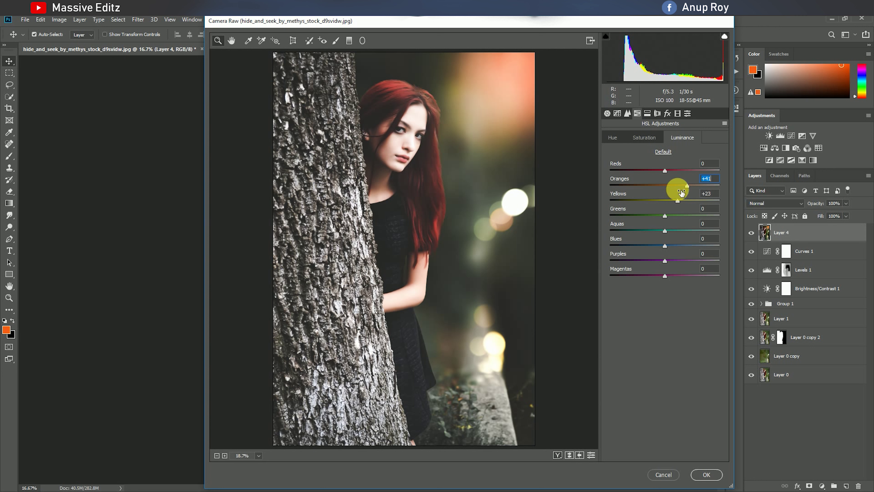
{"action": "left_click", "coordinate": [613, 137]}
{"action": "left_click_drag", "start_coordinate": [666, 190], "coordinate": [657, 191]}
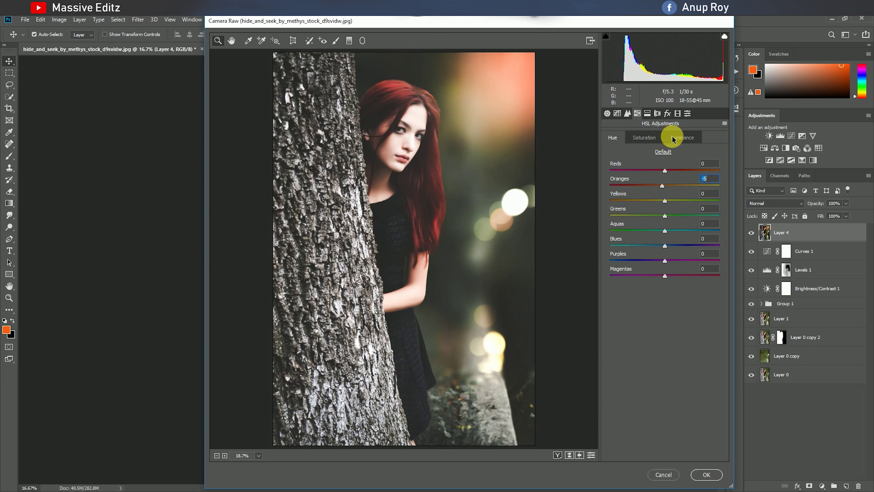
{"action": "left_click", "coordinate": [679, 137]}
{"action": "mouse_move", "coordinate": [667, 232]}
{"action": "left_mouse_down"}
{"action": "mouse_move", "coordinate": [627, 230]}
{"action": "mouse_move", "coordinate": [646, 217]}
{"action": "left_mouse_up"}
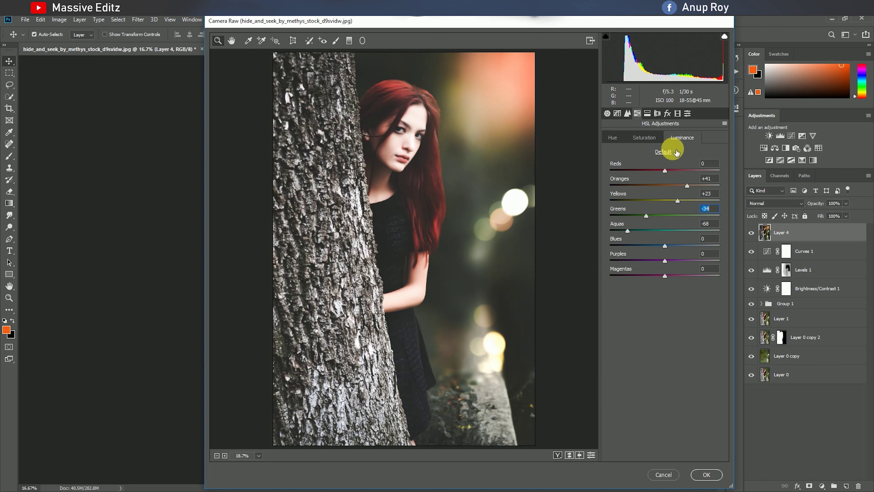
Set the split toning highlights hue to 131 and pick a shadows hue
{"action": "left_click", "coordinate": [647, 113]}
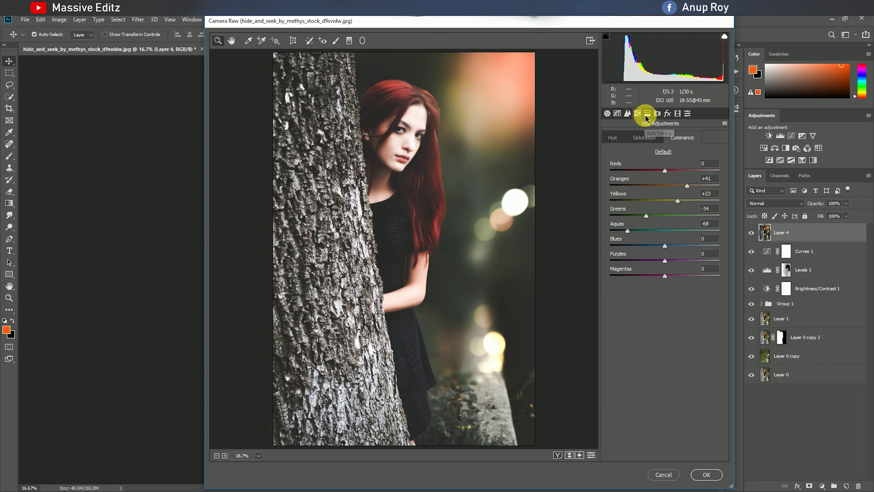
{"action": "left_click_drag", "start_coordinate": [637, 157], "coordinate": [651, 156]}
{"action": "left_click_drag", "start_coordinate": [610, 220], "coordinate": [632, 221]}
Add a -36 post-crop vignette and set Green Primary saturation -10, Blue Primary -5
{"action": "left_click", "coordinate": [667, 113]}
{"action": "left_click_drag", "start_coordinate": [663, 231], "coordinate": [645, 235]}
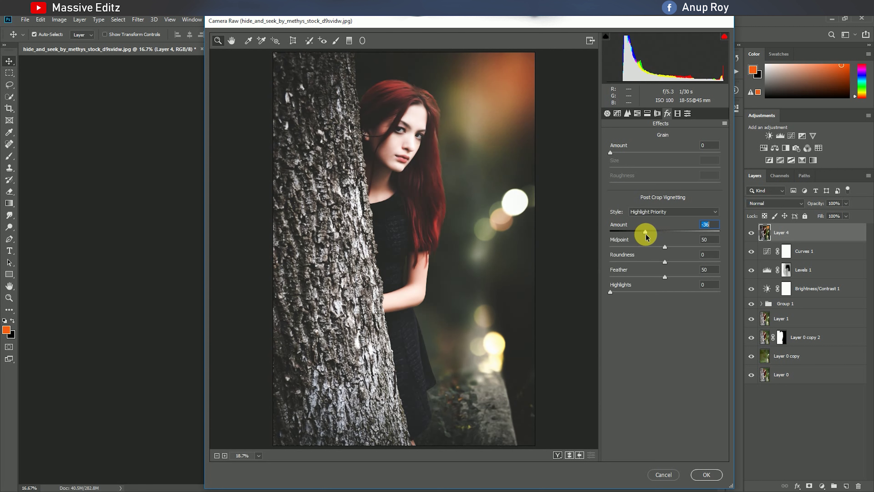
{"action": "left_click", "coordinate": [677, 113]}
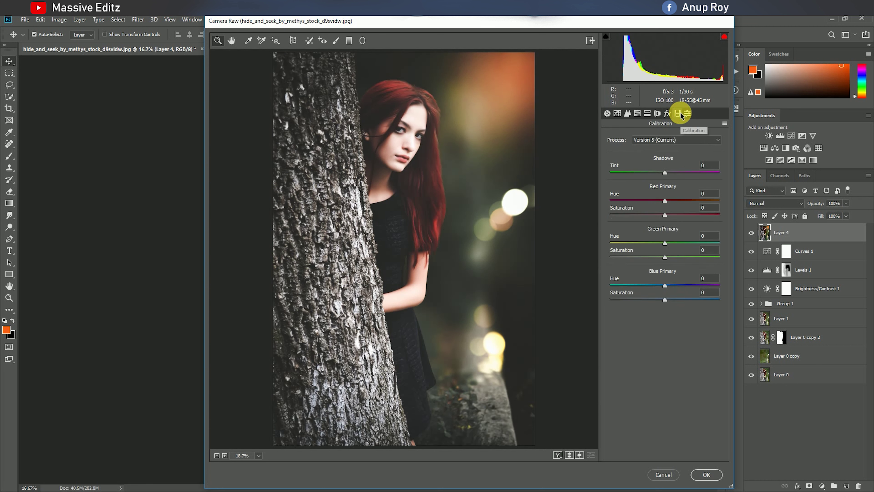
{"action": "mouse_move", "coordinate": [665, 257]}
{"action": "left_mouse_down"}
{"action": "mouse_move", "coordinate": [683, 264]}
{"action": "mouse_move", "coordinate": [659, 267]}
{"action": "left_mouse_up"}
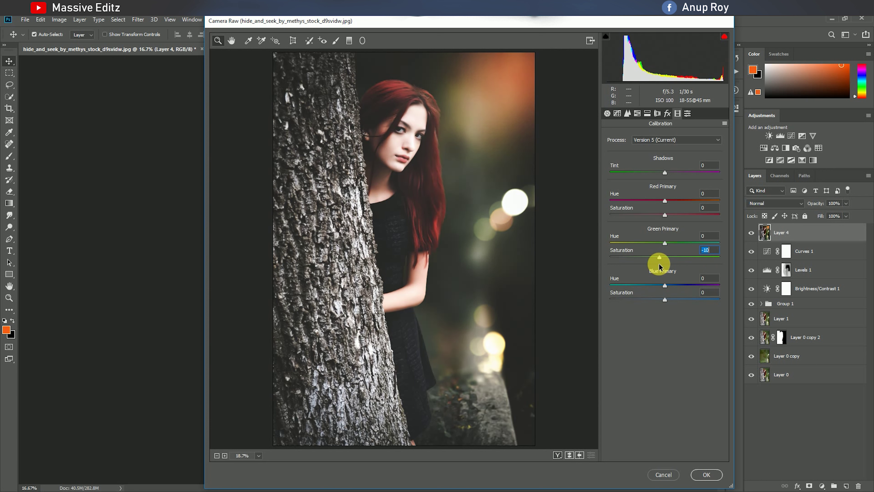
{"action": "left_click_drag", "start_coordinate": [664, 300], "coordinate": [689, 300]}
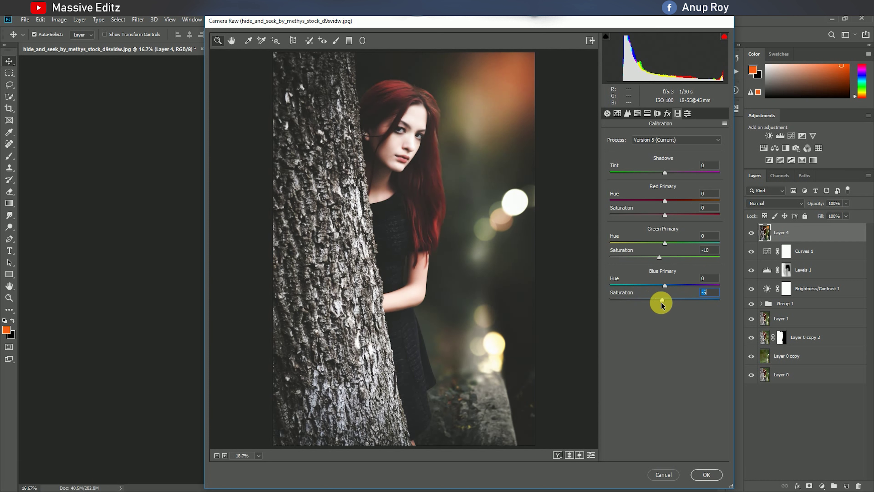
Back in the Basic panel, adjust the overall saturation
{"action": "left_click", "coordinate": [688, 113]}
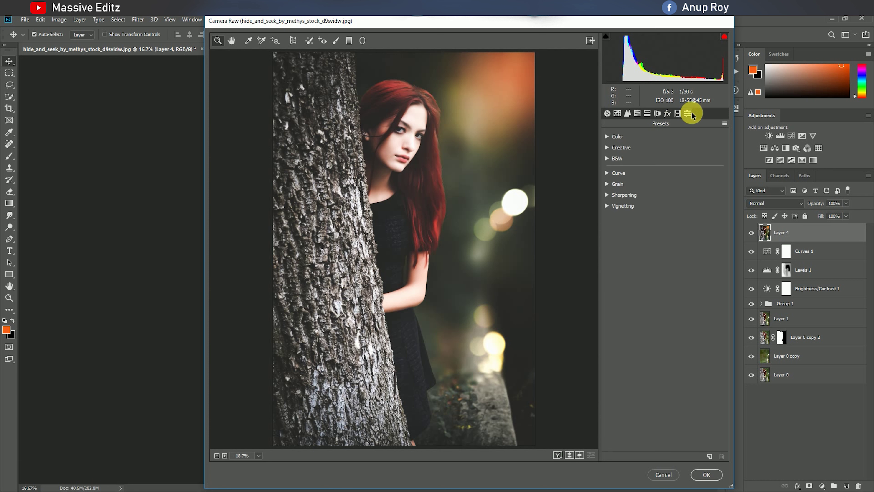
{"action": "left_click", "coordinate": [607, 113]}
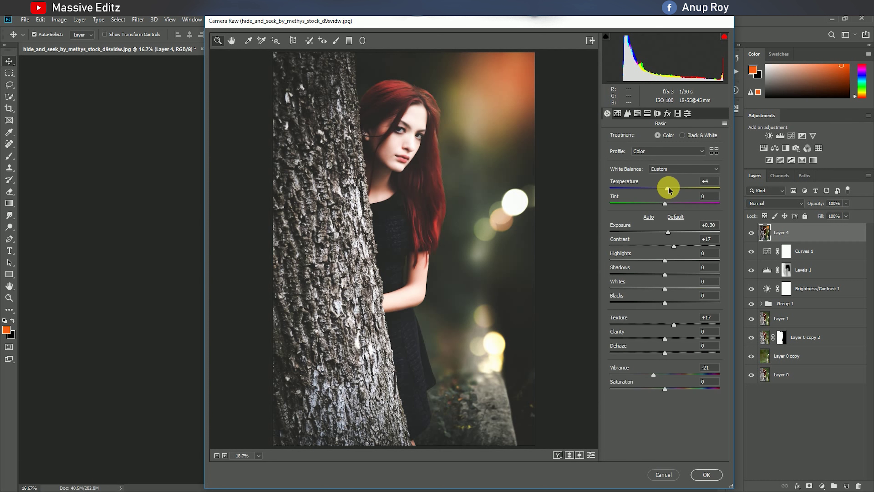
{"action": "mouse_move", "coordinate": [656, 392]}
{"action": "left_mouse_down"}
{"action": "mouse_move", "coordinate": [678, 390]}
{"action": "mouse_move", "coordinate": [663, 394]}
{"action": "left_mouse_up"}
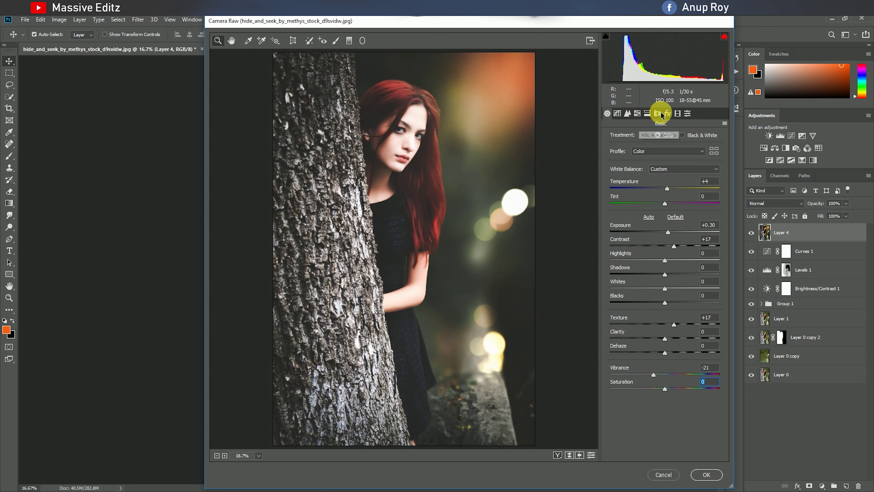
Draw a radial filter around the girl with raised texture and contrast set to -26
{"action": "left_click", "coordinate": [363, 41]}
{"action": "left_click_drag", "start_coordinate": [377, 97], "coordinate": [405, 267]}
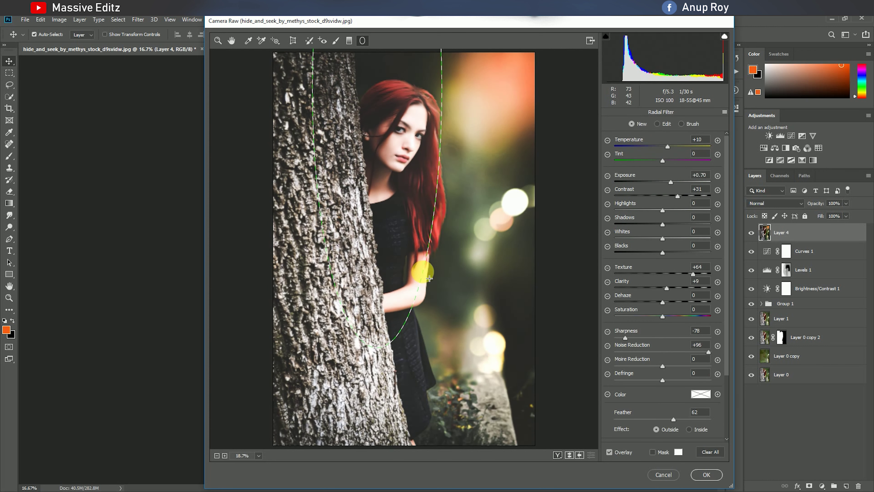
{"action": "left_click_drag", "start_coordinate": [377, 88], "coordinate": [414, 211]}
{"action": "left_click", "coordinate": [636, 338]}
{"action": "left_click_drag", "start_coordinate": [624, 339], "coordinate": [680, 344]}
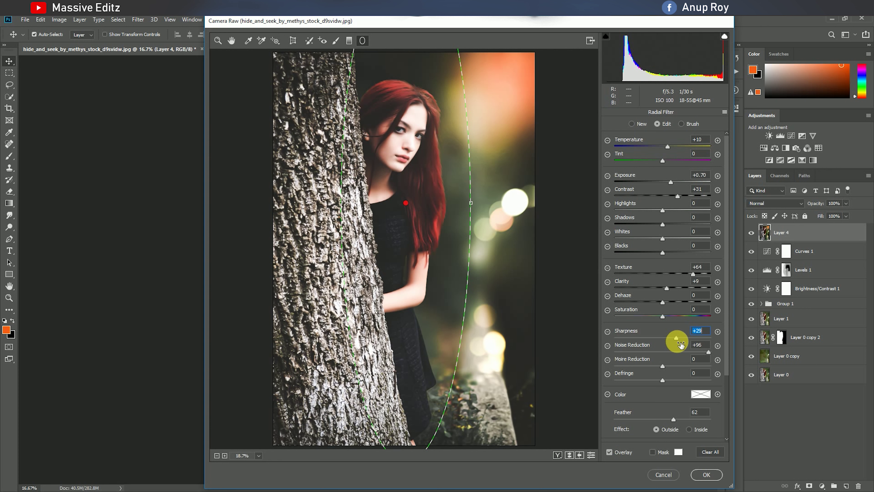
{"action": "double_click", "coordinate": [676, 196]}
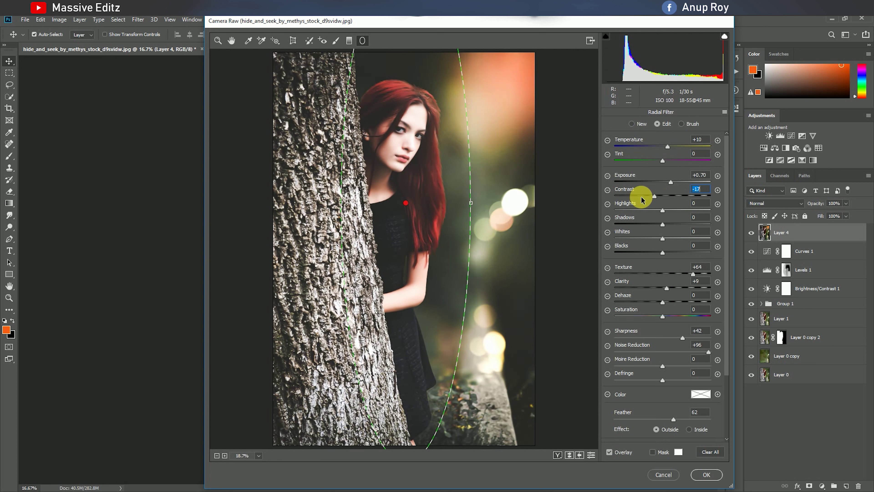
{"action": "type", "text": "-26"}
{"action": "key", "text": "Return"}
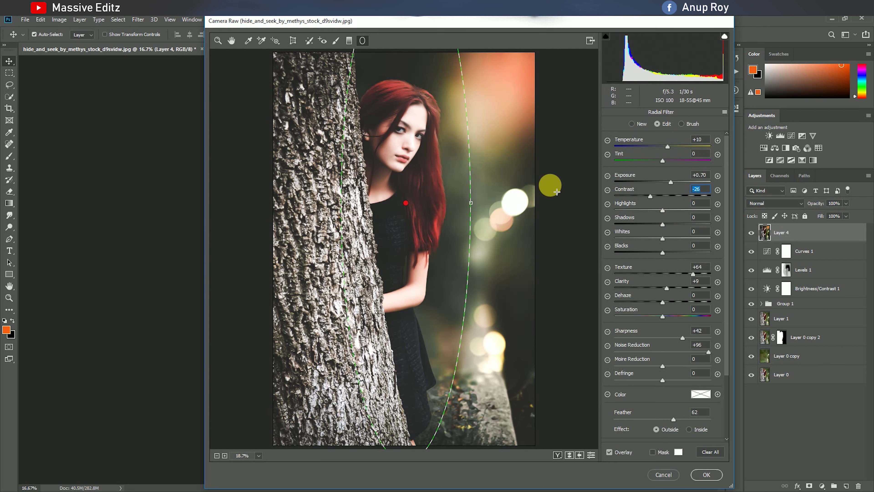
Set the radial filter's Blacks to -16 outside the girl and apply the Camera Raw edit
{"action": "key", "text": "ctrl+plus"}
{"action": "key", "text": "ctrl+plus"}
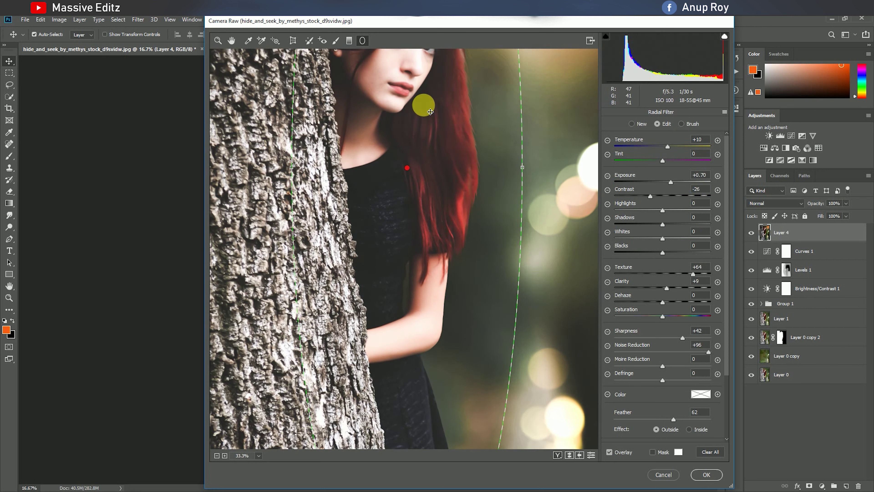
{"action": "left_click_drag", "start_coordinate": [662, 252], "coordinate": [642, 253]}
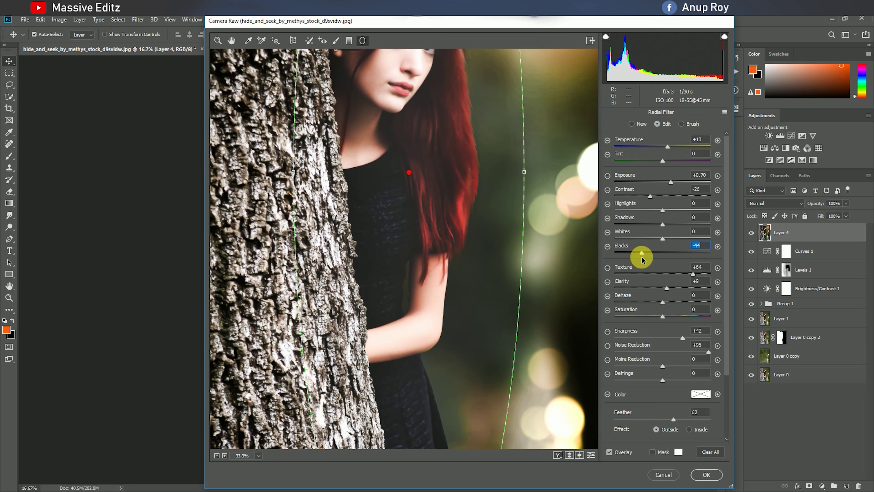
{"action": "key", "text": "ctrl+minus"}
{"action": "key", "text": "ctrl+minus"}
{"action": "key", "text": "ctrl+minus"}
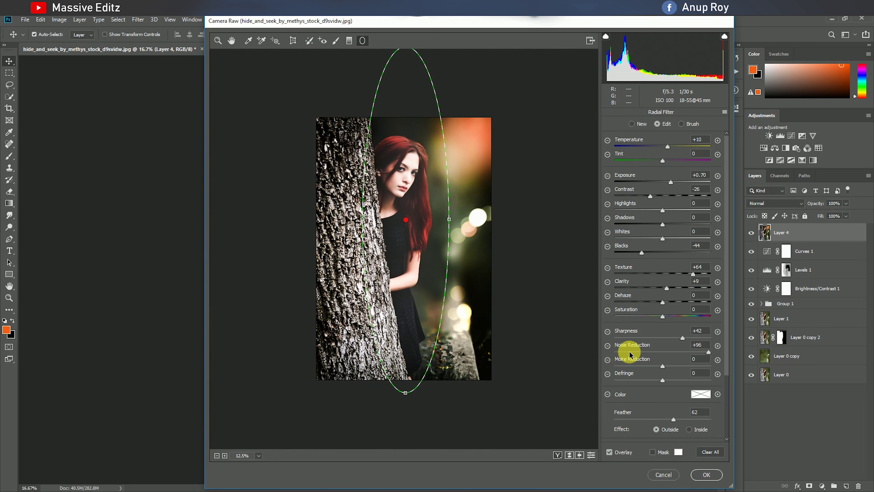
{"action": "left_click", "coordinate": [652, 253]}
{"action": "left_click_drag", "start_coordinate": [654, 258], "coordinate": [644, 238]}
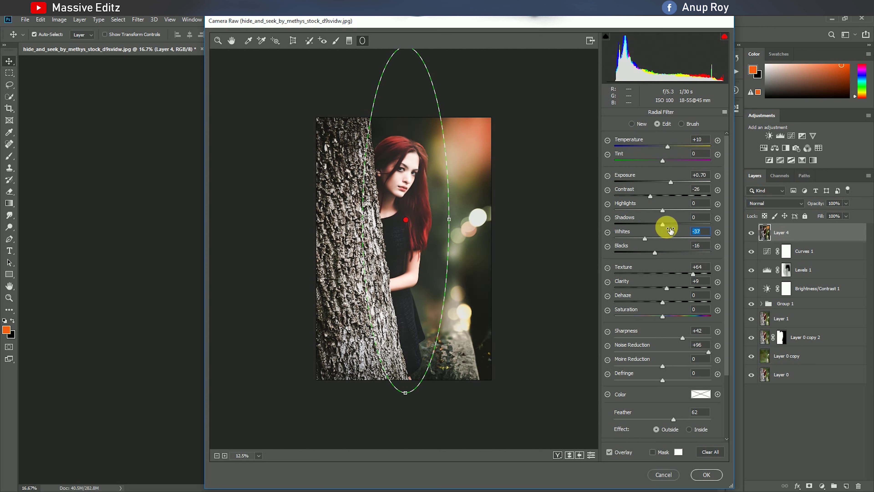
{"action": "left_click", "coordinate": [707, 474]}
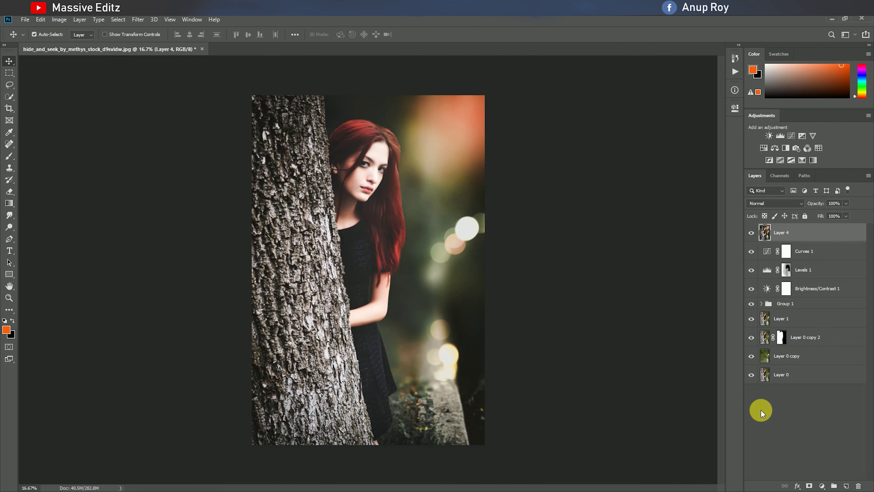
{"action": "left_click", "coordinate": [810, 484]}
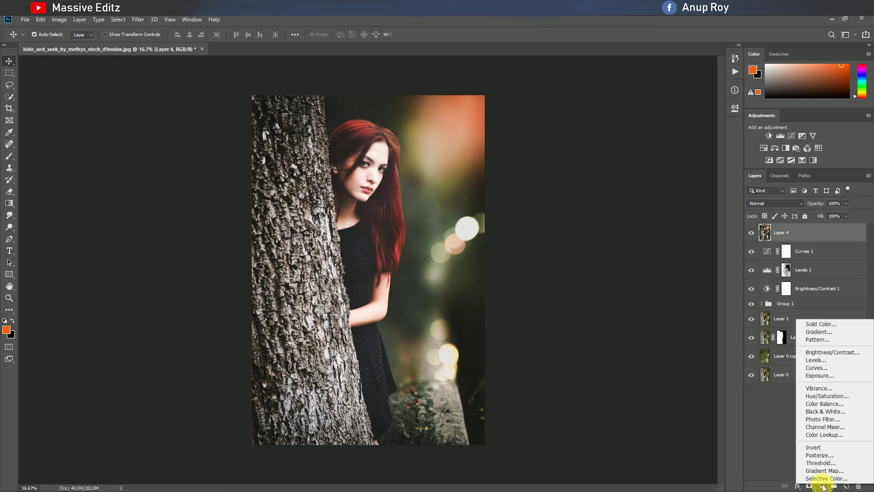
Add a Color Lookup using Fuji ETERNA 250D Fuji 3510, blended Soft Light at 27% opacity
{"action": "left_click", "coordinate": [824, 435]}
{"action": "left_click", "coordinate": [702, 135]}
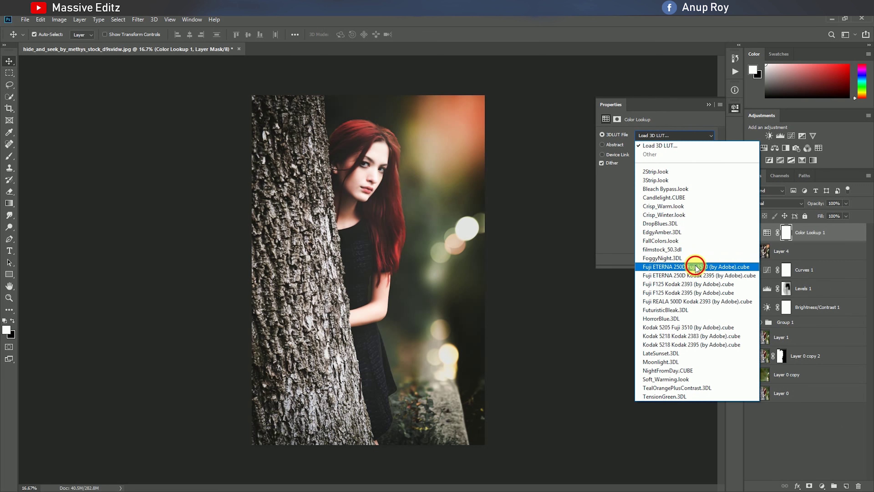
{"action": "left_click", "coordinate": [696, 270]}
{"action": "left_click", "coordinate": [791, 204]}
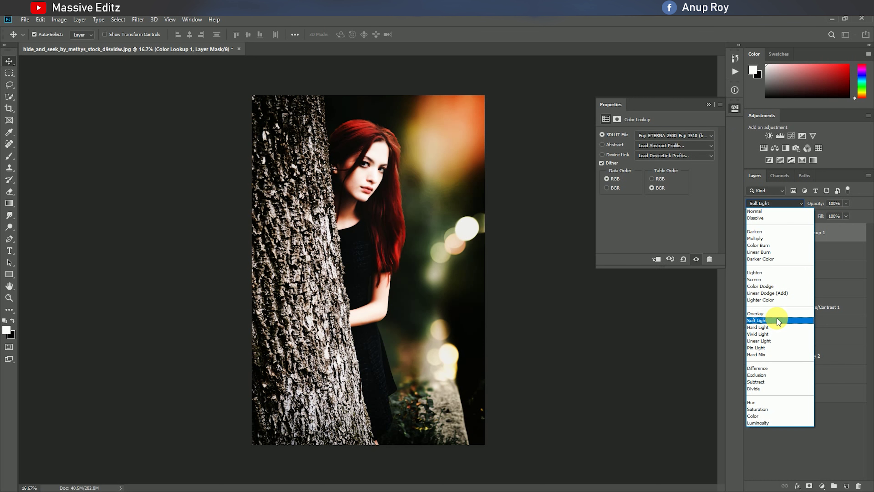
{"action": "left_click", "coordinate": [777, 319]}
{"action": "left_click", "coordinate": [708, 104]}
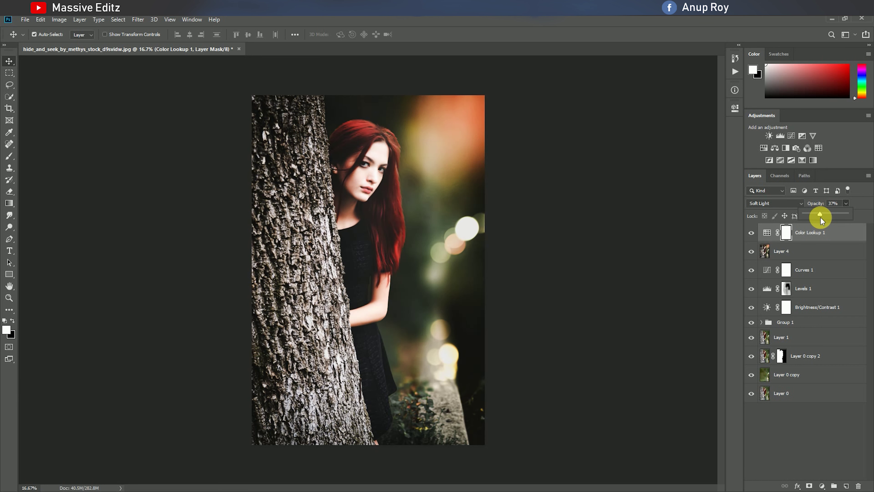
{"action": "left_click_drag", "start_coordinate": [821, 216], "coordinate": [816, 213]}
{"action": "left_click", "coordinate": [751, 233]}
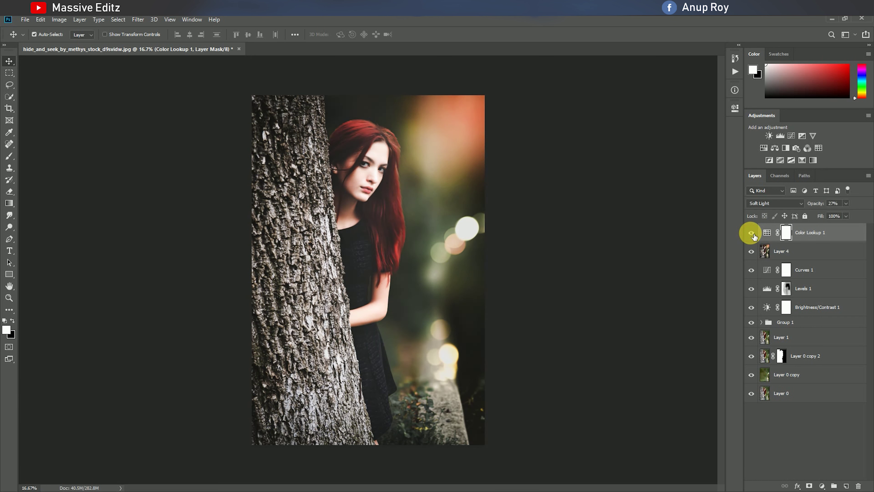
Add a Selective Color layer with Reds Cyan +27 and Yellows Cyan -38
{"action": "left_click", "coordinate": [822, 480]}
{"action": "left_click_drag", "start_coordinate": [658, 162], "coordinate": [666, 165]}
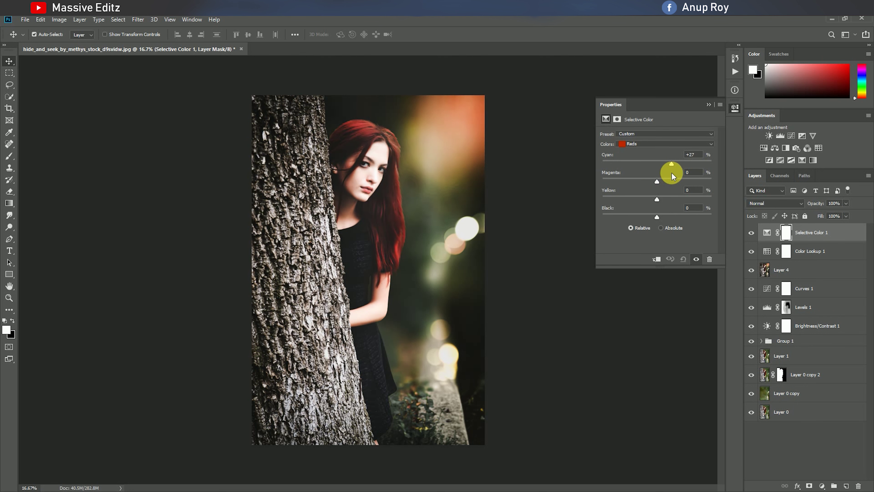
{"action": "left_click", "coordinate": [663, 144]}
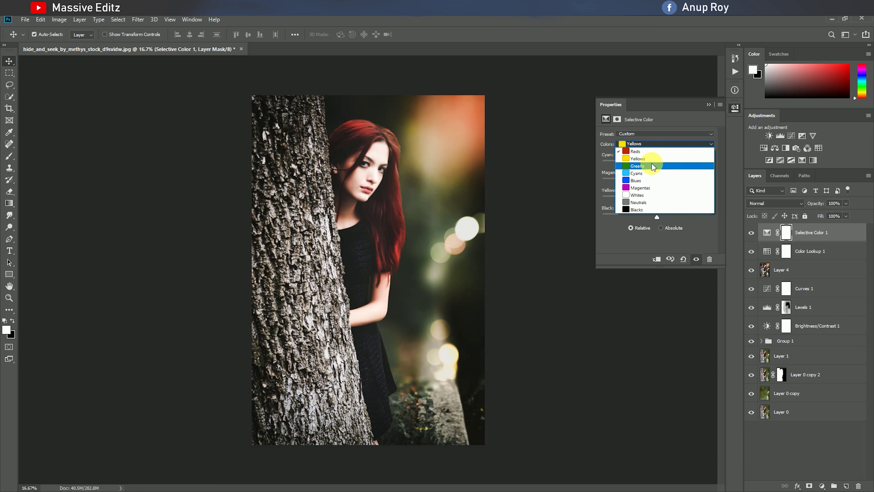
{"action": "left_click", "coordinate": [653, 165]}
{"action": "left_click_drag", "start_coordinate": [648, 165], "coordinate": [634, 169]}
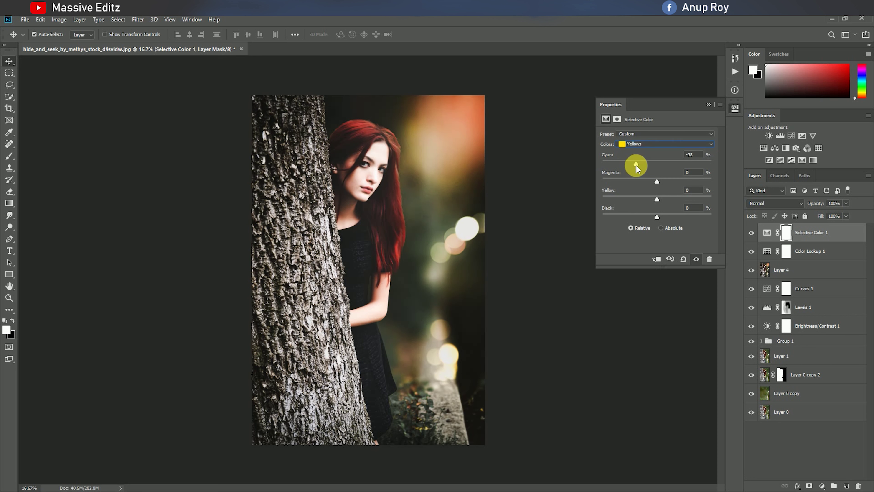
{"action": "left_click", "coordinate": [734, 108]}
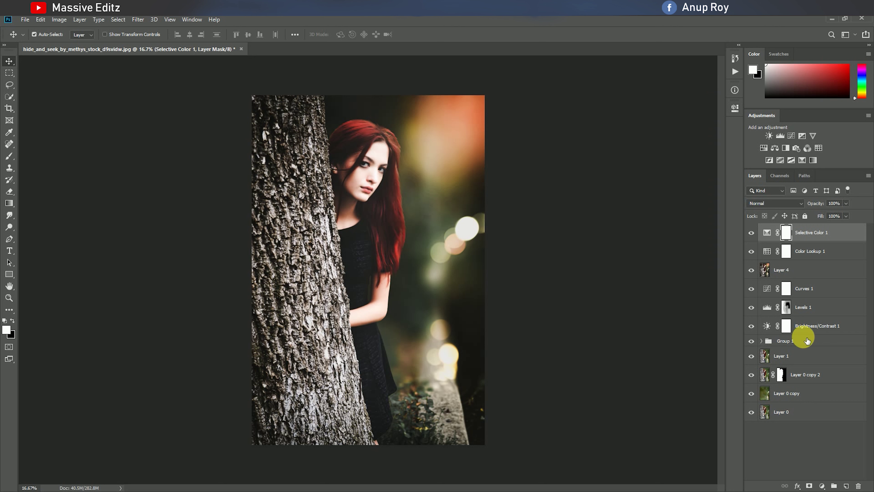
{"action": "left_click", "coordinate": [822, 485]}
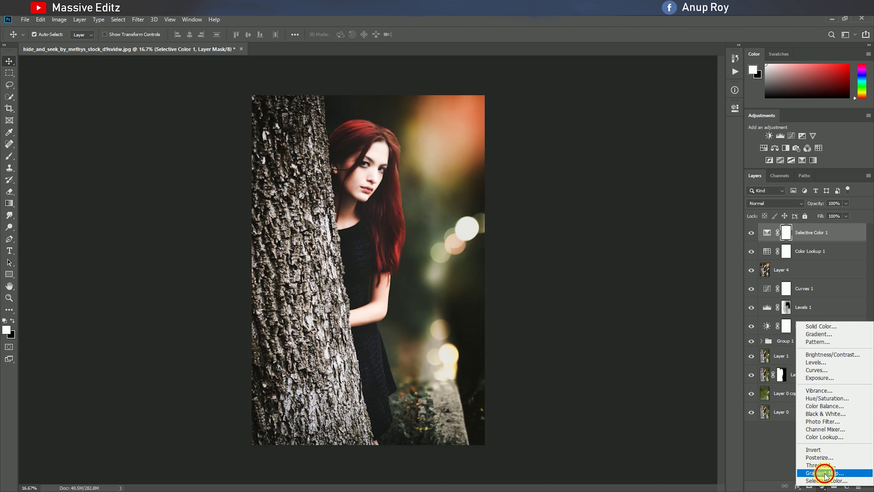
Add a violet-to-orange Gradient Map blended in Soft Light at 20% opacity
{"action": "left_click", "coordinate": [820, 468]}
{"action": "left_click", "coordinate": [711, 137]}
{"action": "left_click", "coordinate": [668, 157]}
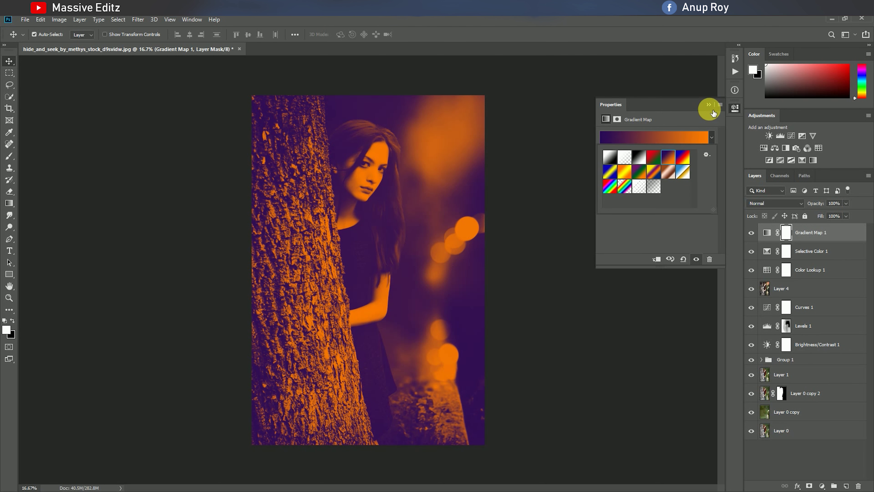
{"action": "left_click", "coordinate": [708, 104]}
{"action": "left_click", "coordinate": [776, 203]}
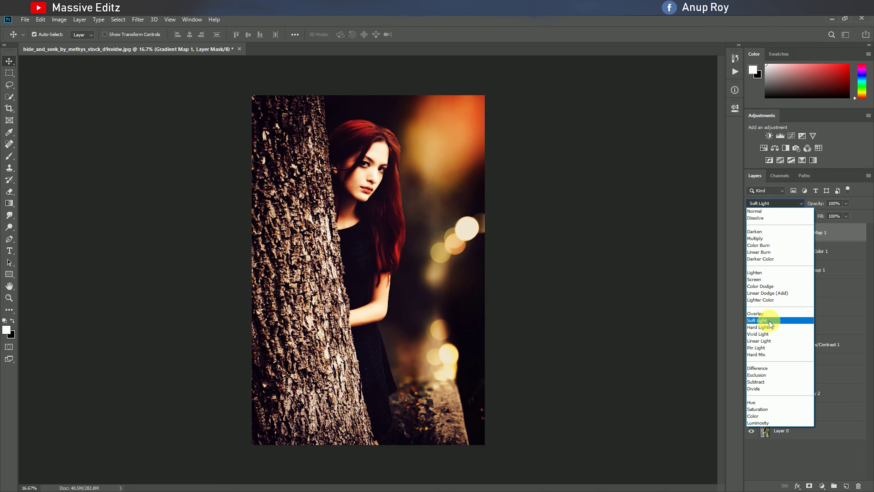
{"action": "left_click", "coordinate": [767, 320]}
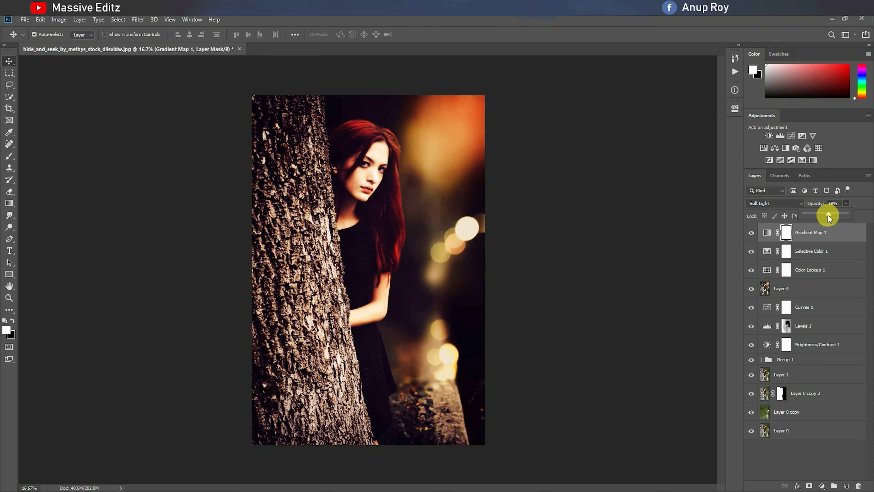
{"action": "left_click_drag", "start_coordinate": [827, 215], "coordinate": [812, 215]}
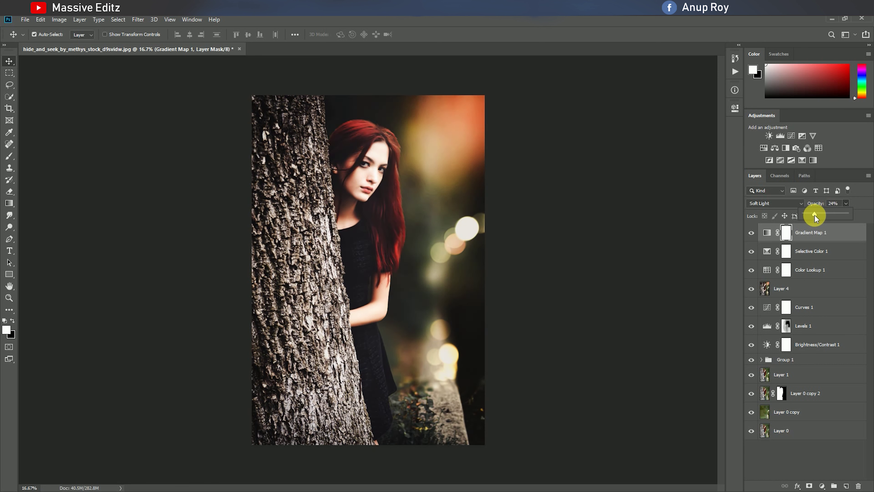
{"action": "left_click_drag", "start_coordinate": [810, 217], "coordinate": [812, 221]}
Dismiss the opacity error and stamp all visible layers into a new Layer 5
{"action": "left_click", "coordinate": [825, 240]}
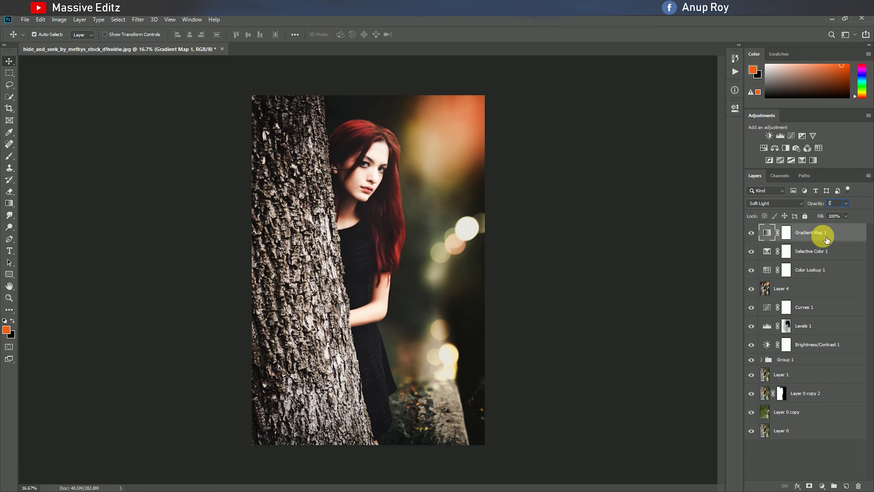
{"action": "left_click", "coordinate": [845, 204]}
{"action": "left_click", "coordinate": [426, 195]}
{"action": "key", "text": "ctrl+shift+alt+e"}
Hide the three color grading layers and give Layer 5 a -26 Camera Raw vignette
{"action": "left_click_drag", "start_coordinate": [751, 251], "coordinate": [751, 288]}
{"action": "left_click", "coordinate": [751, 233]}
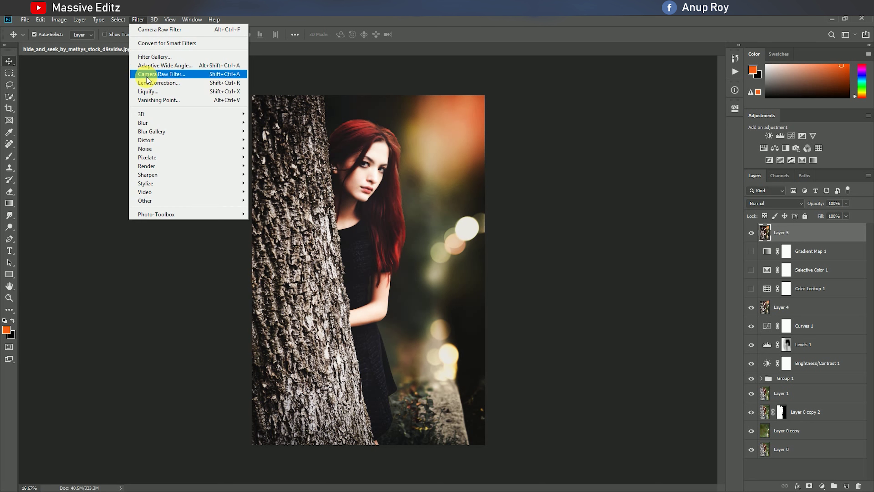
{"action": "left_click", "coordinate": [161, 74]}
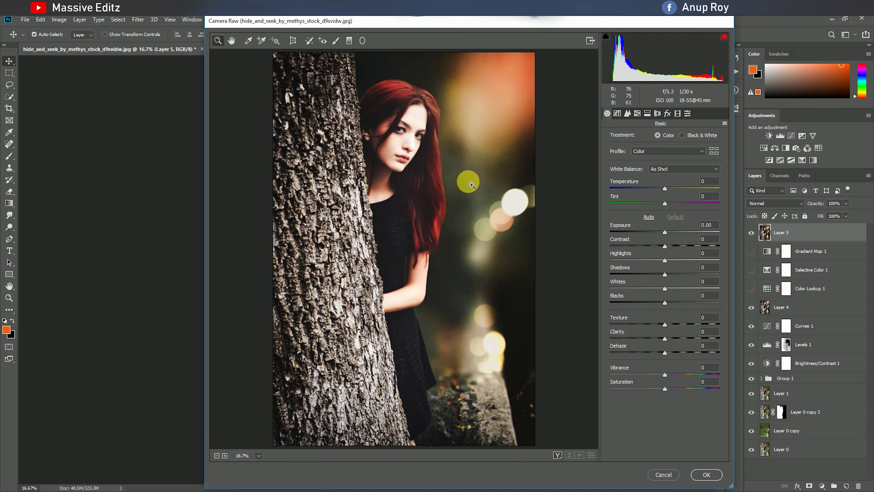
{"action": "left_click", "coordinate": [667, 113]}
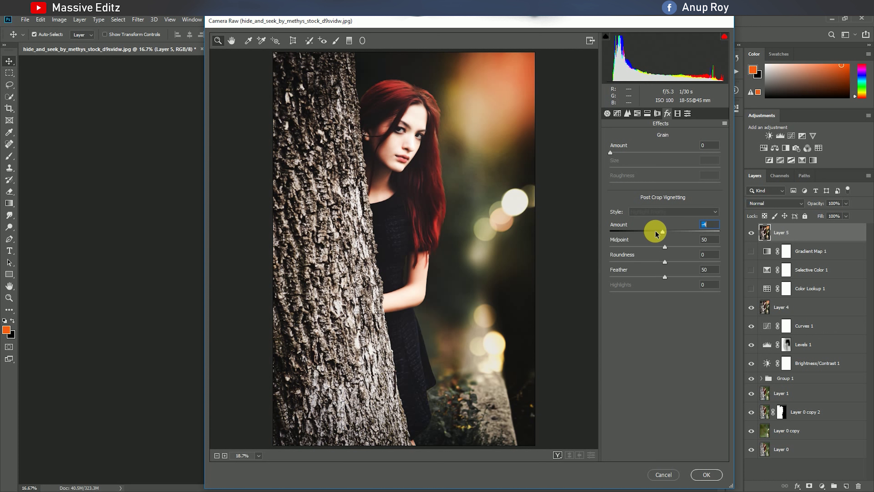
{"action": "left_click_drag", "start_coordinate": [665, 231], "coordinate": [650, 231]}
Lift Blacks to +13, lower orange luminance to -23, and apply the Camera Raw edit
{"action": "left_click", "coordinate": [617, 113]}
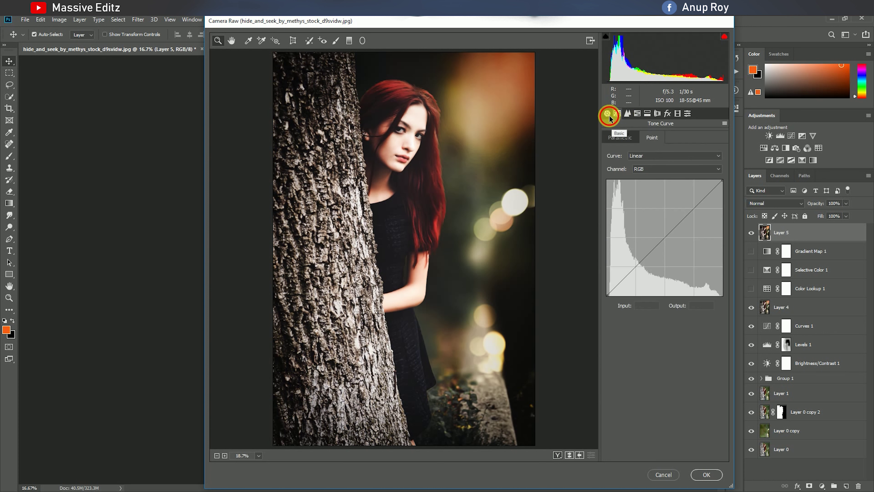
{"action": "left_click_drag", "start_coordinate": [664, 302], "coordinate": [670, 302]}
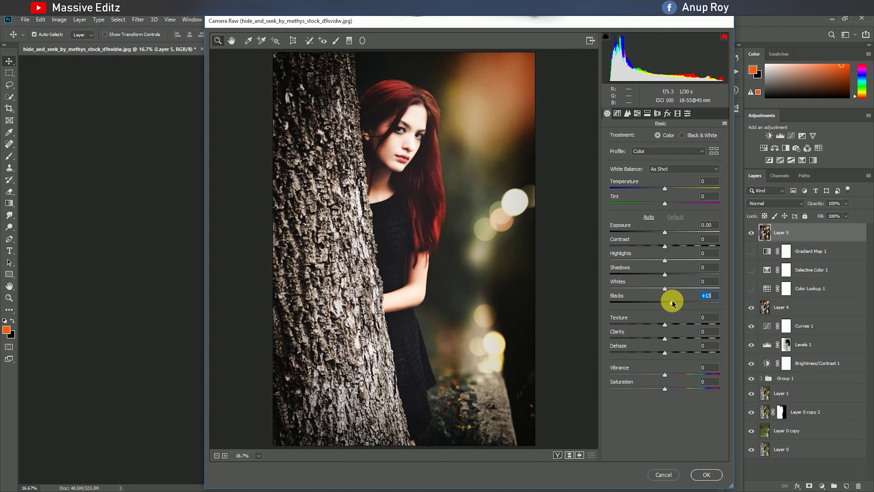
{"action": "left_click", "coordinate": [637, 113]}
{"action": "left_click_drag", "start_coordinate": [664, 186], "coordinate": [651, 186]}
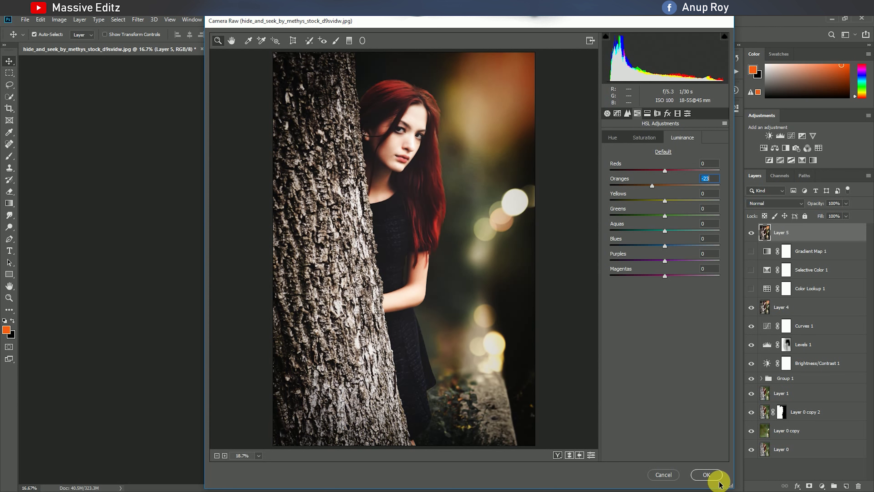
{"action": "left_click", "coordinate": [707, 475]}
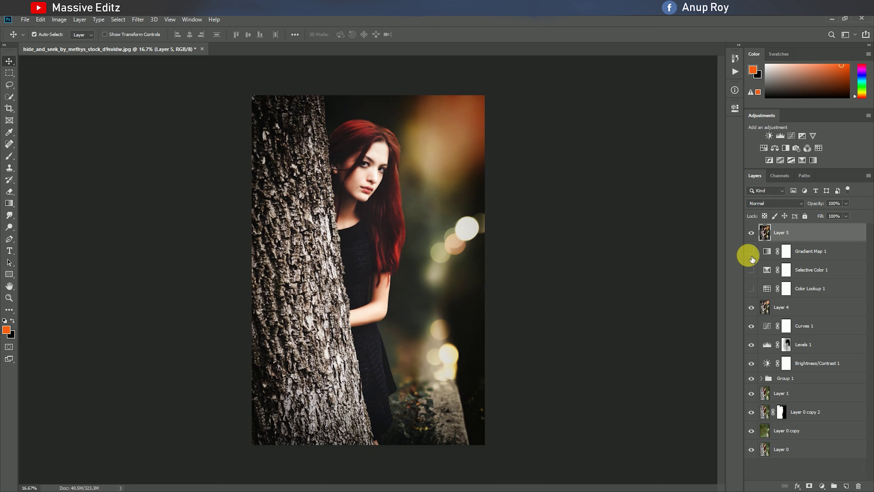
Hide Layer 4, the lower adjustment layers and Layer 5, leaving only Layer 0 visible
{"action": "left_click", "coordinate": [751, 306]}
{"action": "left_click_drag", "start_coordinate": [753, 327], "coordinate": [751, 430]}
{"action": "left_click", "coordinate": [751, 233]}
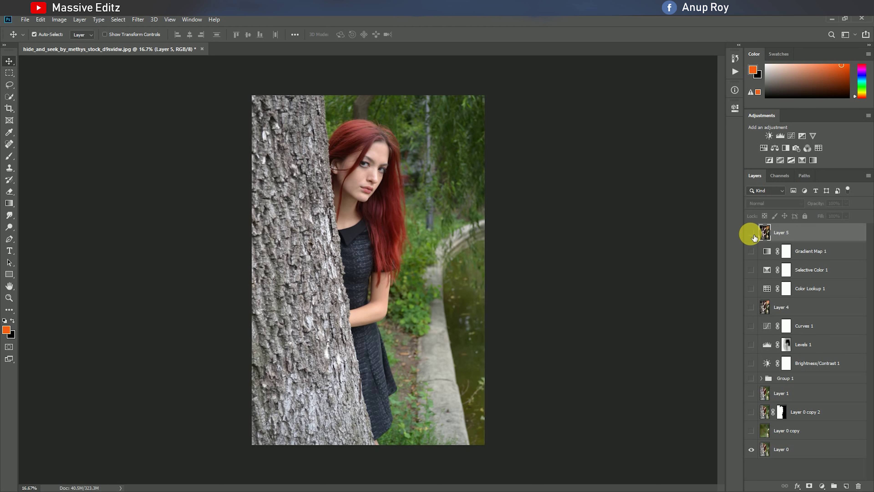